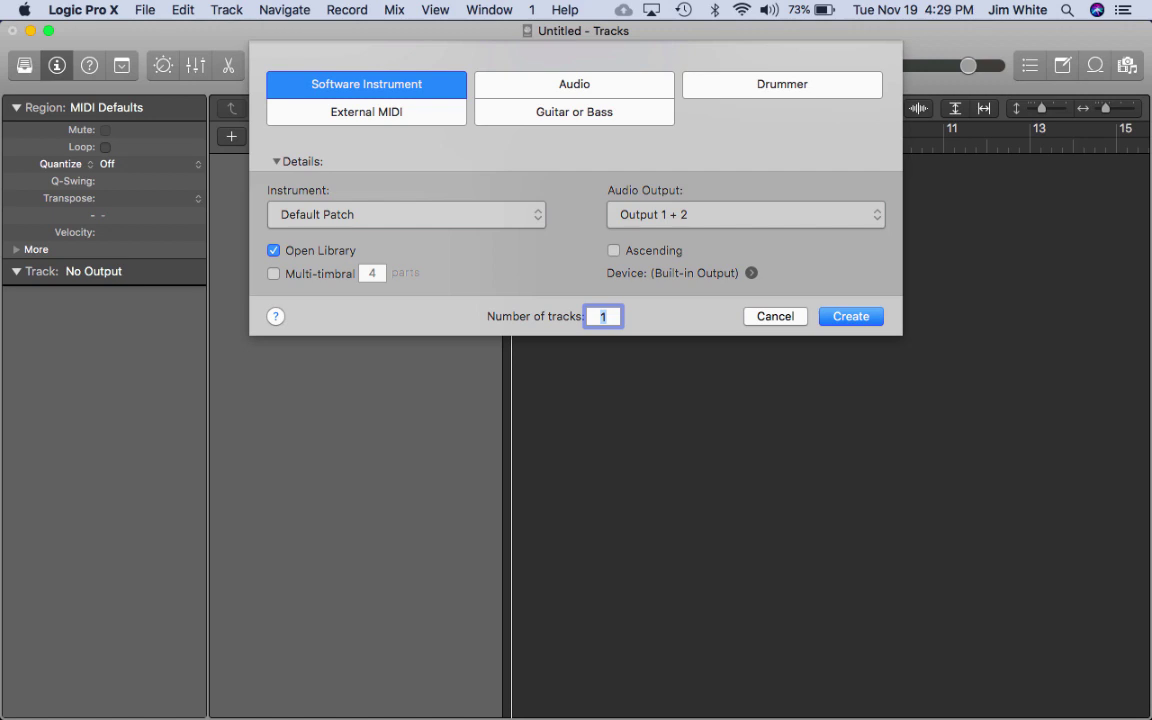
Step: Create two software instrument tracks with the default patch and collapse the region and track parameters to reveal the channel strips
type("2")
key("Return")
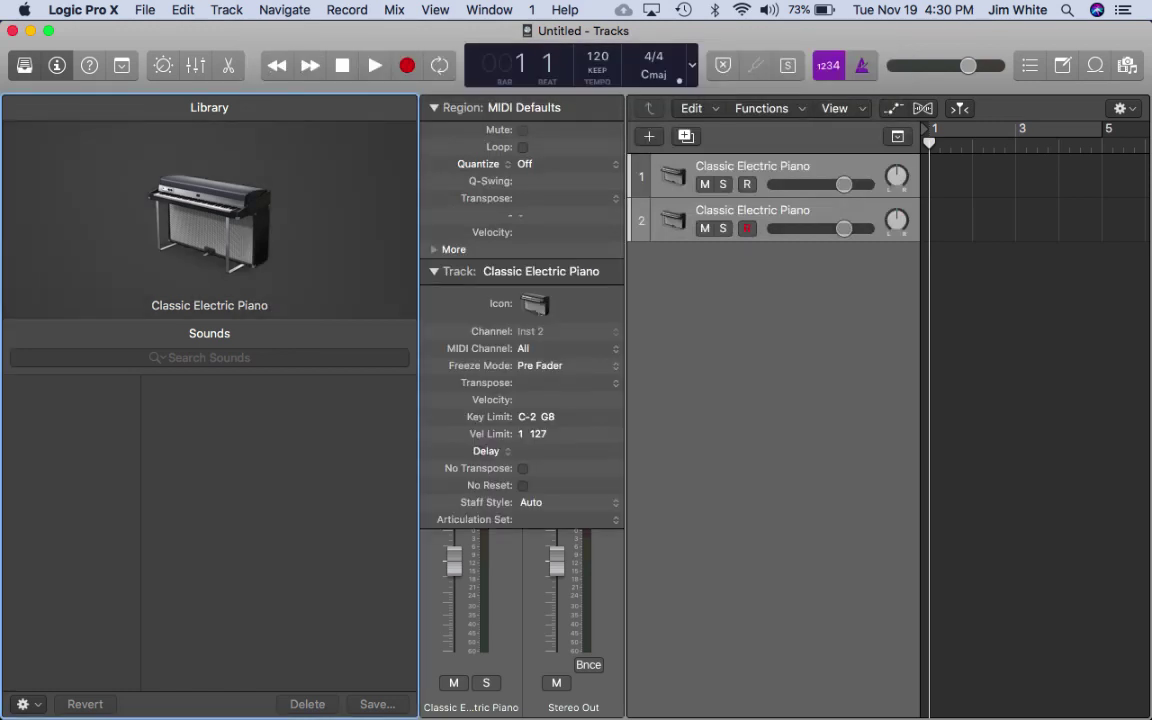
left_click(434, 107)
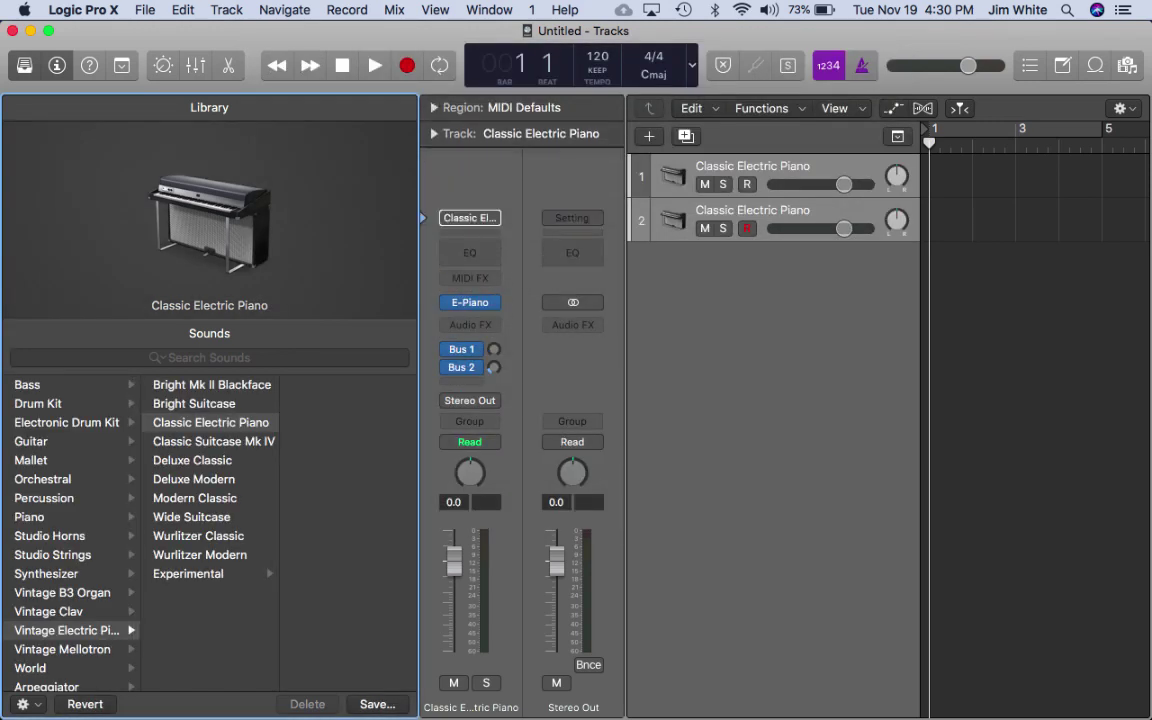
Step: Load the stereo ES2 (Synthesizer 2) as the instrument on the first track
left_click(752, 175)
left_click(728, 236)
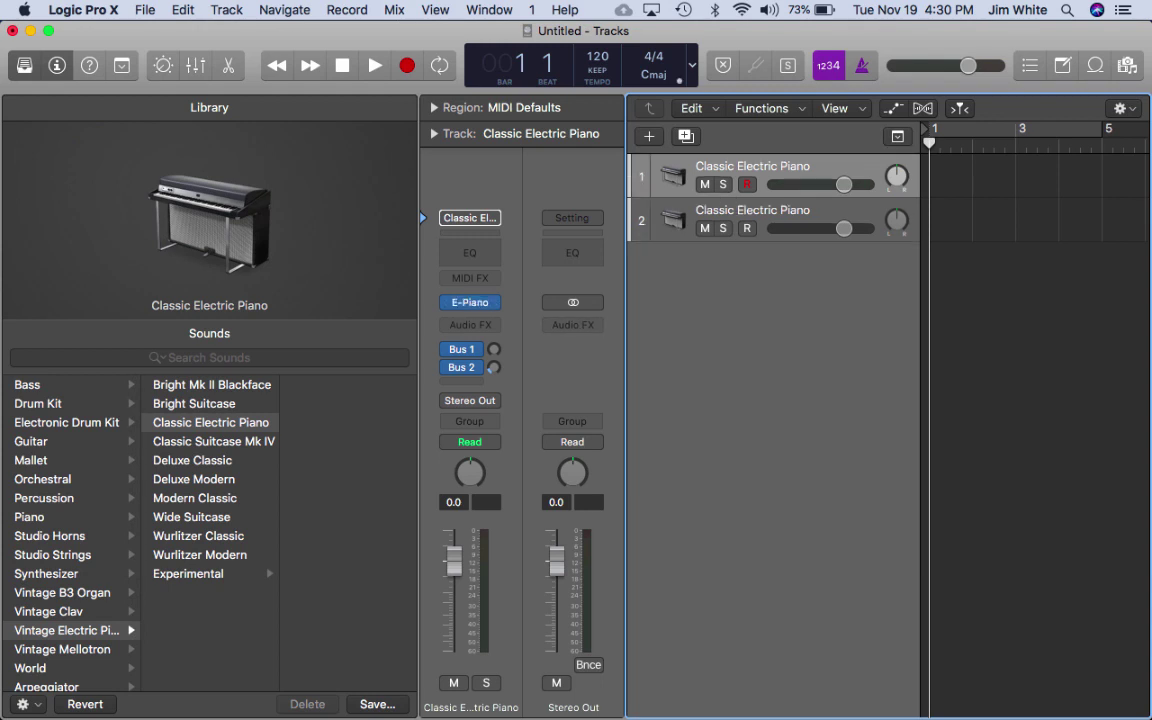
left_click(493, 302)
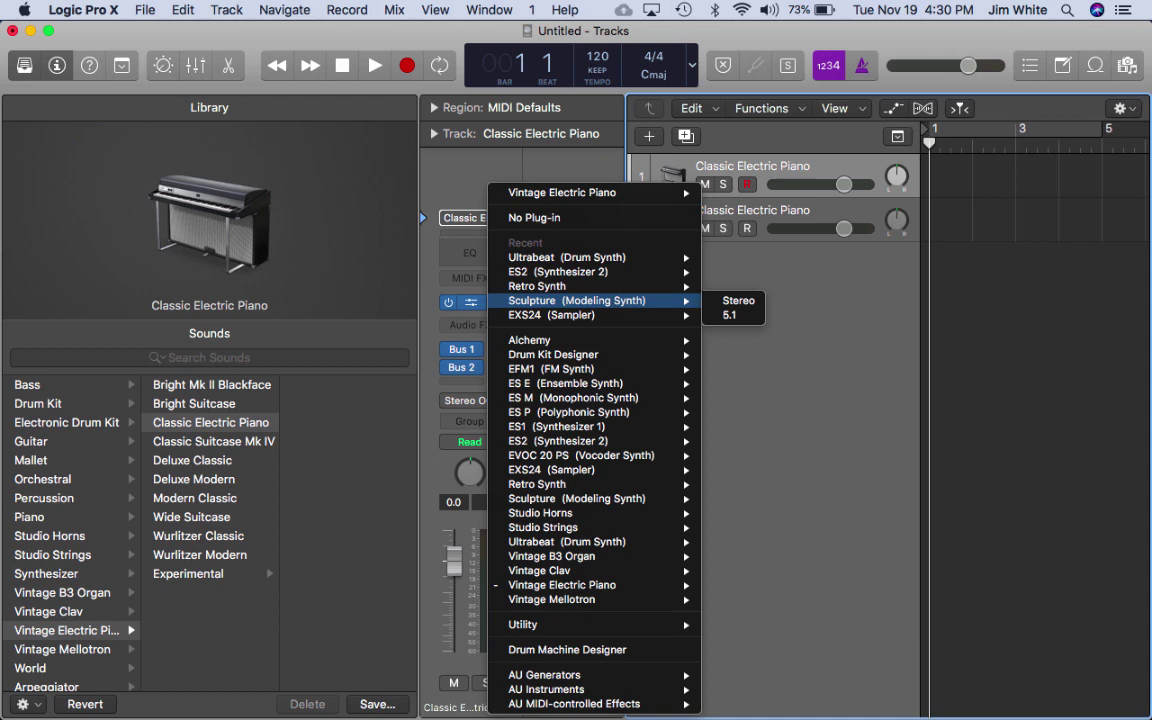
mouse_move(600, 441)
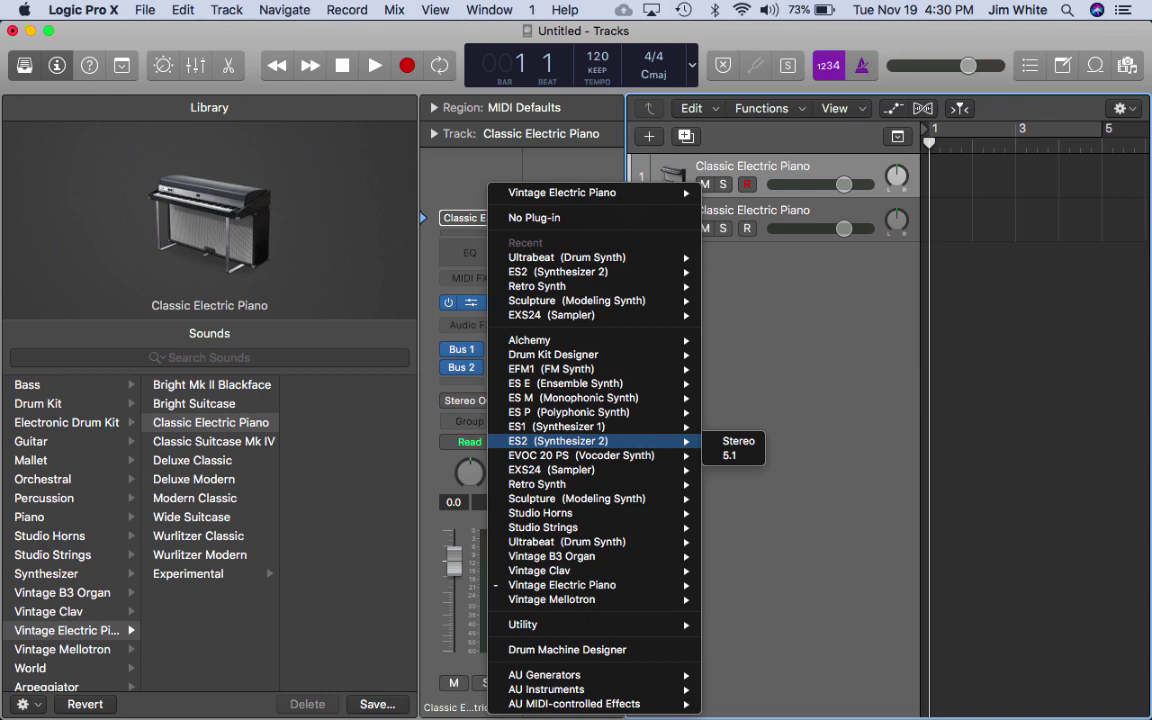
left_click(738, 441)
Step: Apply the Cosmic Strings Dark preset from 04 Synth Strings to the ES2 and close its window
left_click(200, 77)
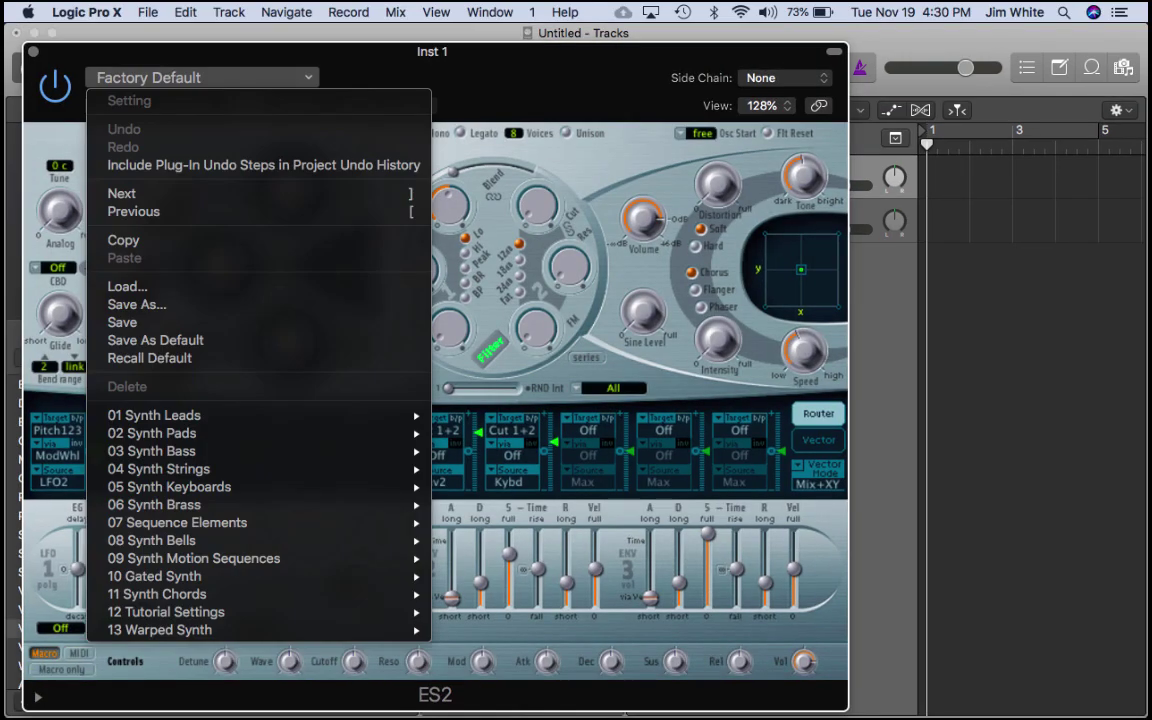
mouse_move(160, 469)
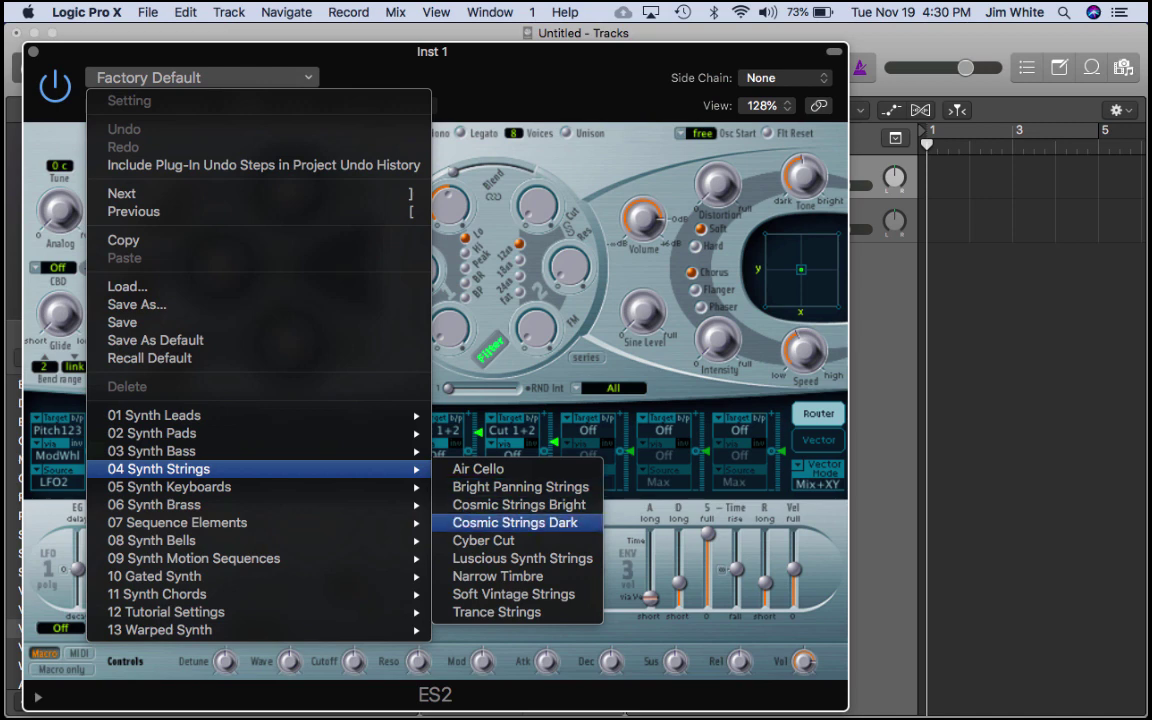
left_click(515, 522)
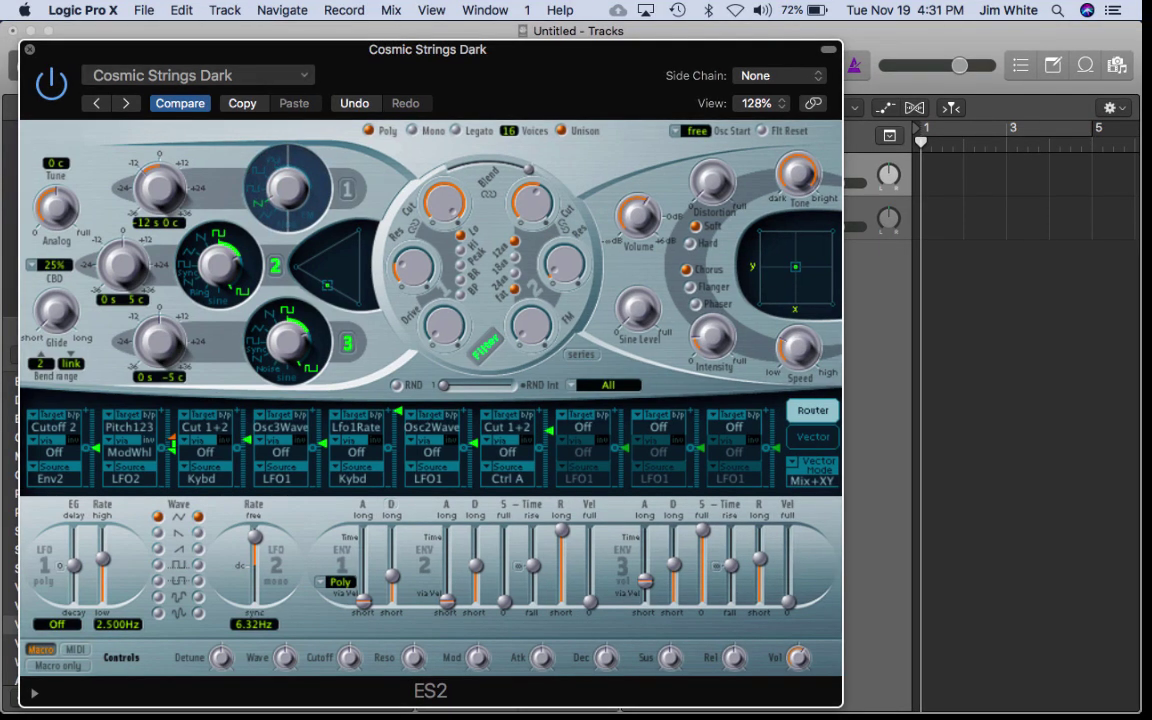
key("super+w")
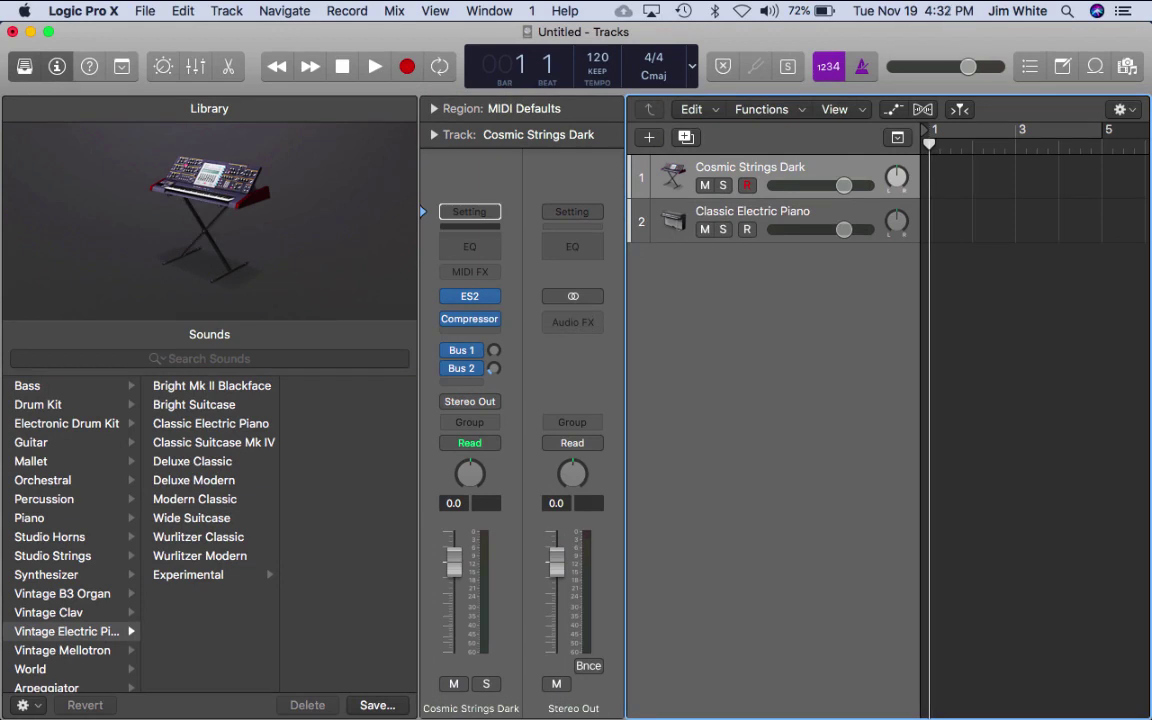
Step: Assign the stereo Compressor from Dynamics to the audio effect slot of the Cosmic Strings Dark track
mouse_move(470, 319)
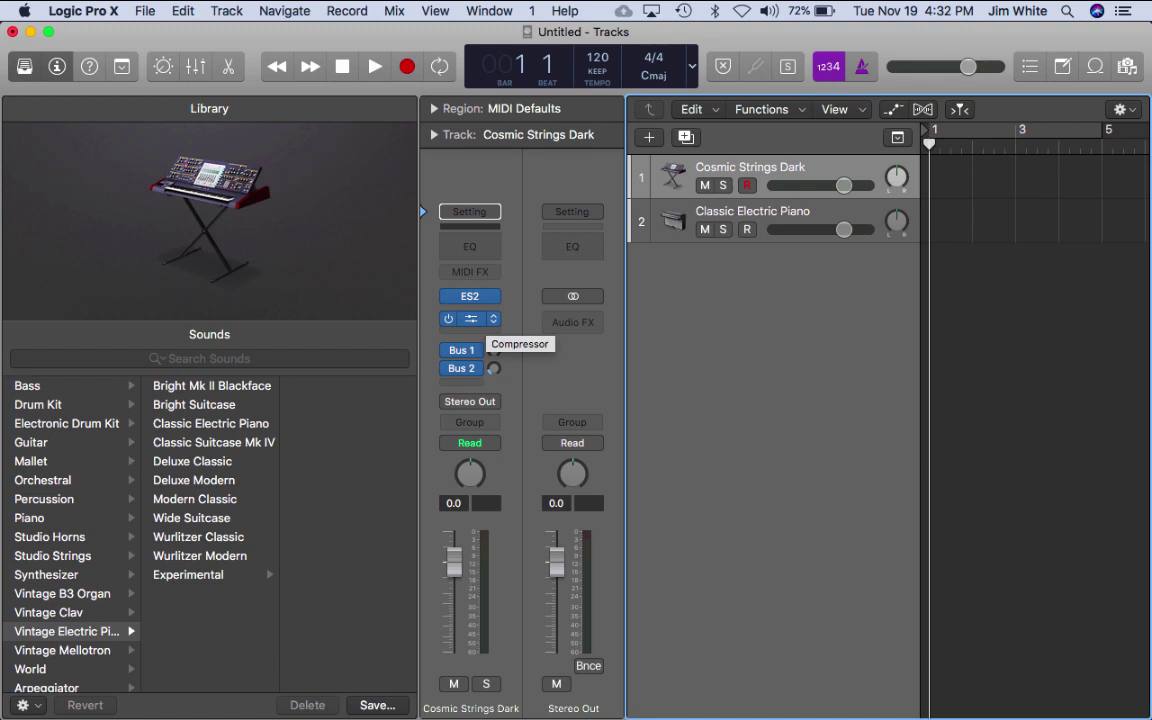
left_click(493, 318)
mouse_move(570, 481)
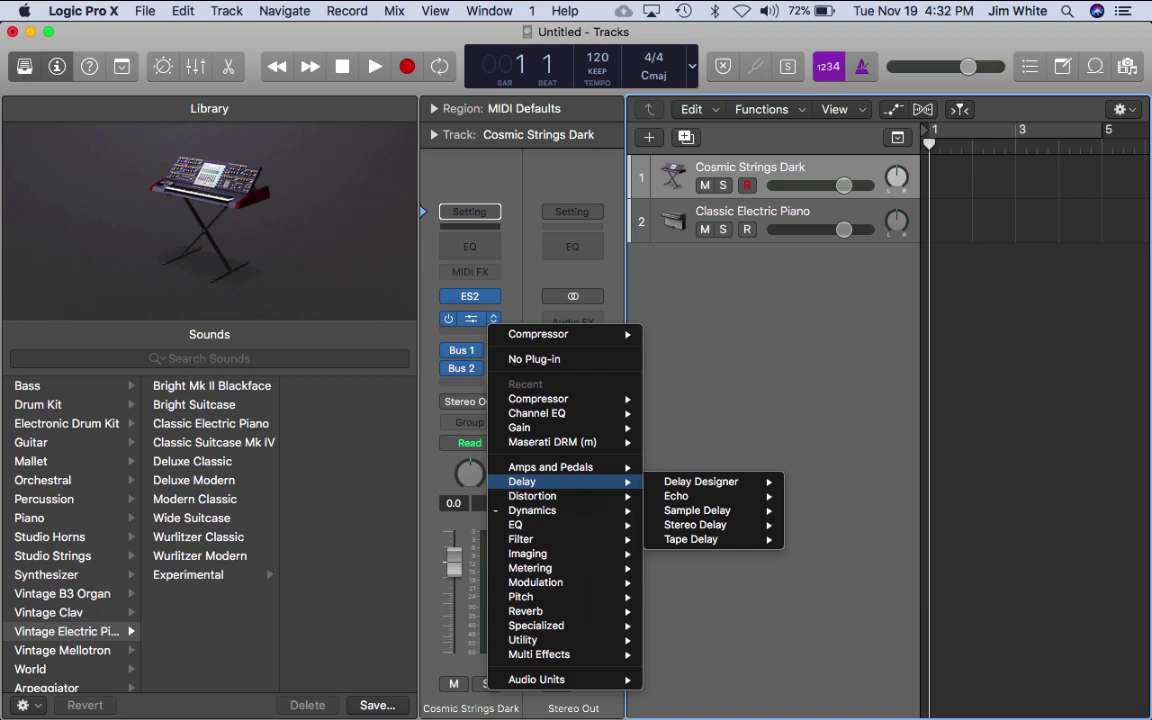
mouse_move(540, 510)
mouse_move(700, 524)
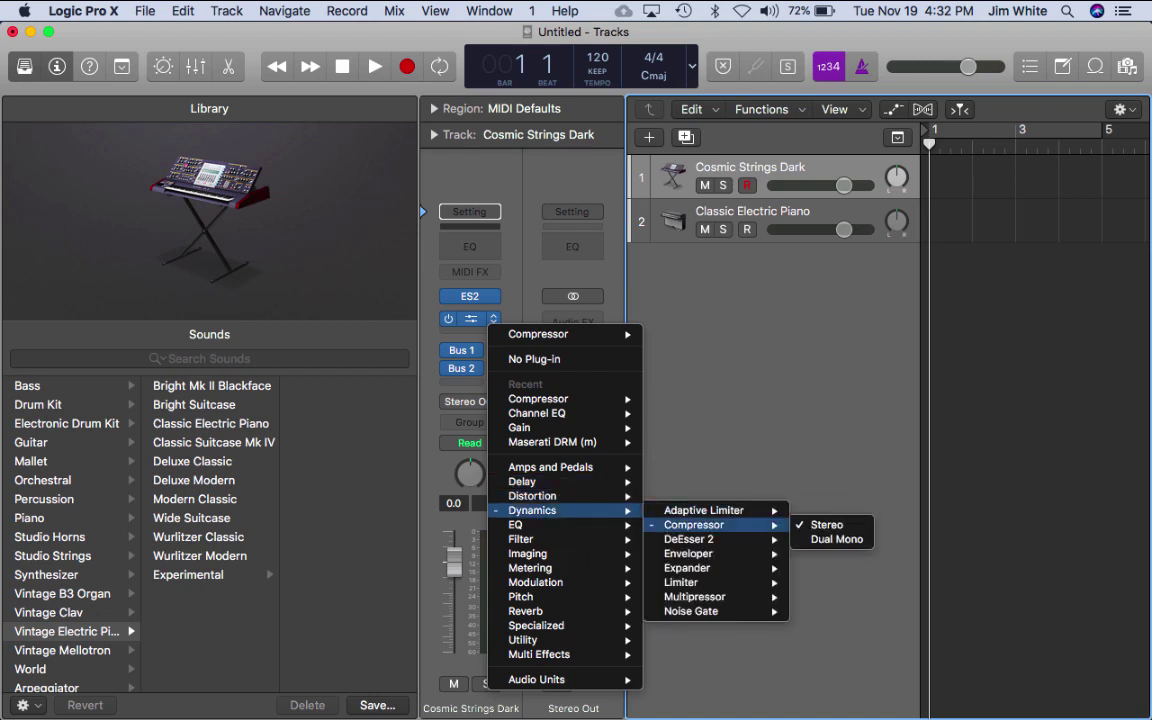
left_click(827, 524)
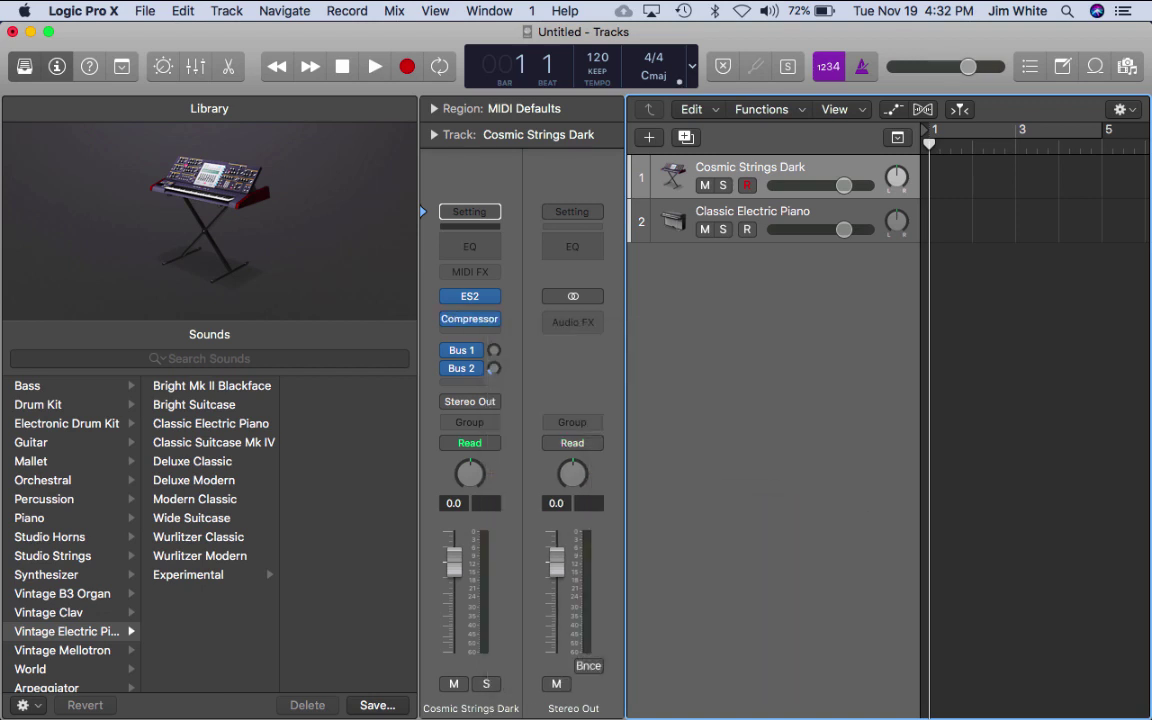
Step: Examine the threshold and ratio controls of the track's Compressor, and close the plug-in window
left_click(468, 335)
key("Escape")
left_click(469, 319)
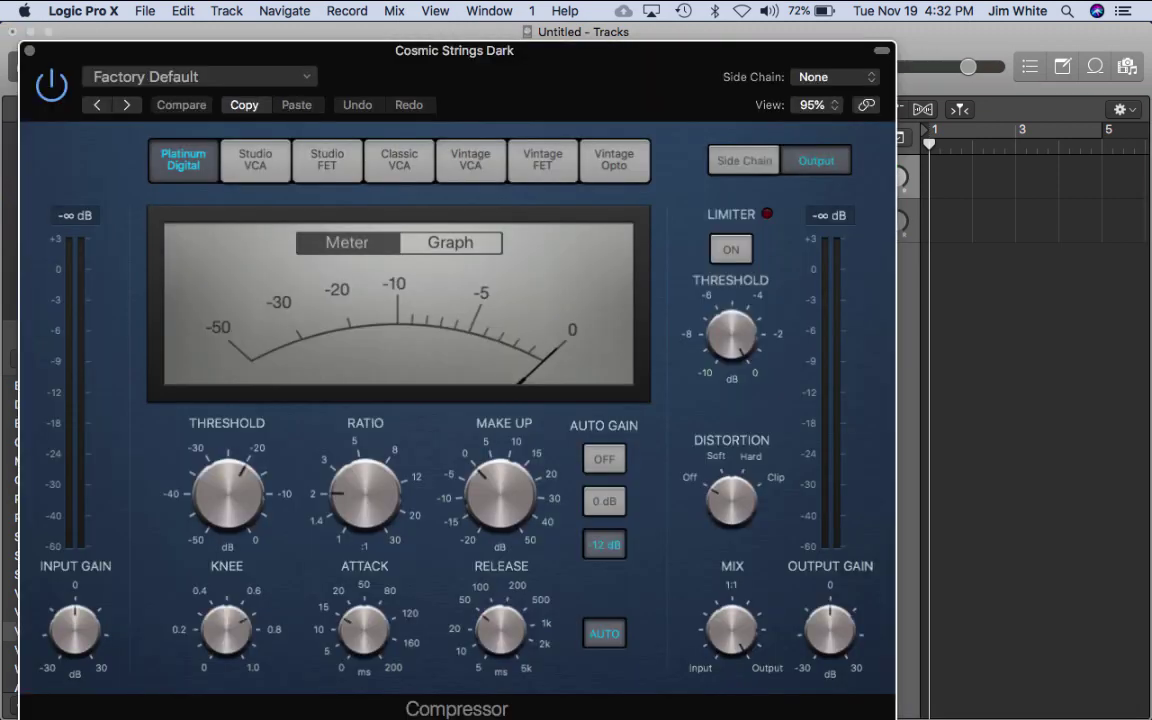
mouse_move(228, 494)
mouse_move(365, 495)
key("super+w")
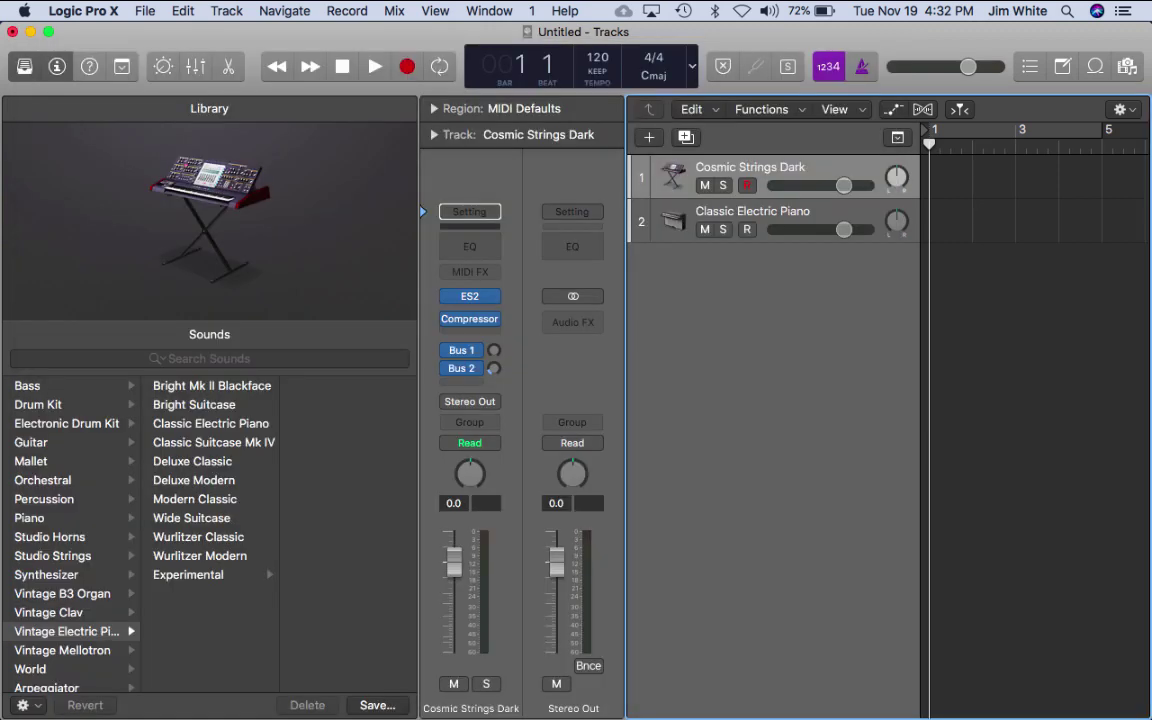
Step: Hide the Library and replace the instrument on the second track with Ultrabeat (Drum Synth)
left_click(752, 211)
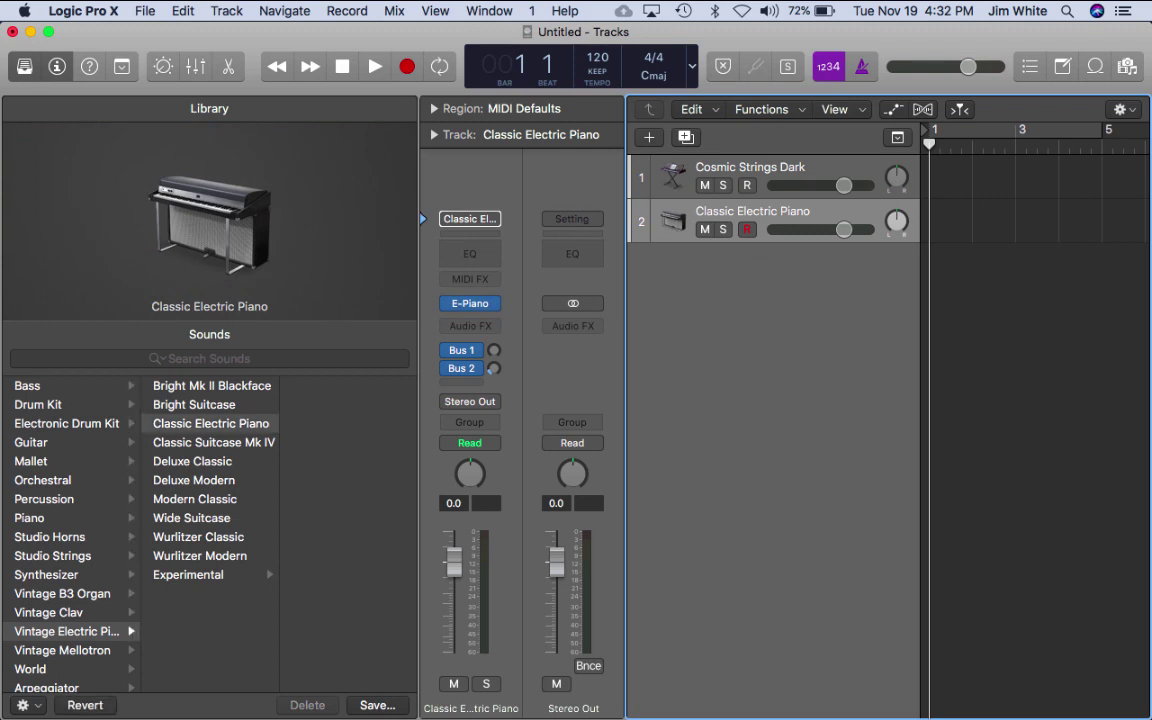
key("y")
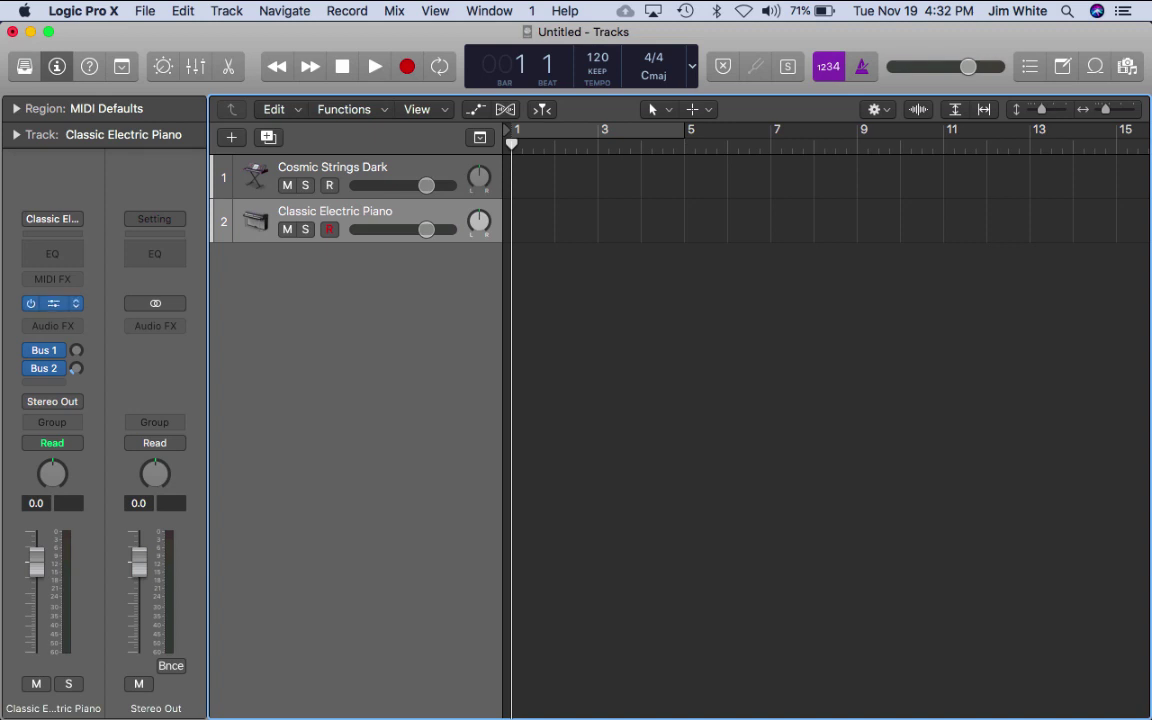
left_click(60, 303)
mouse_move(150, 542)
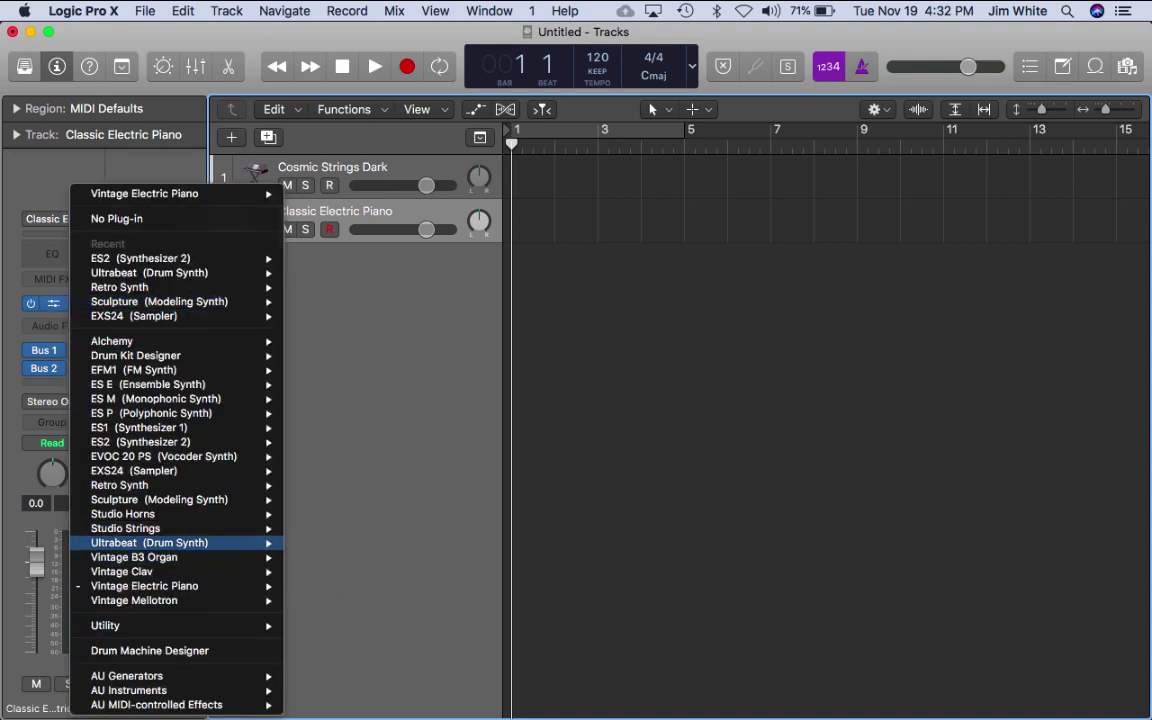
left_click(150, 542)
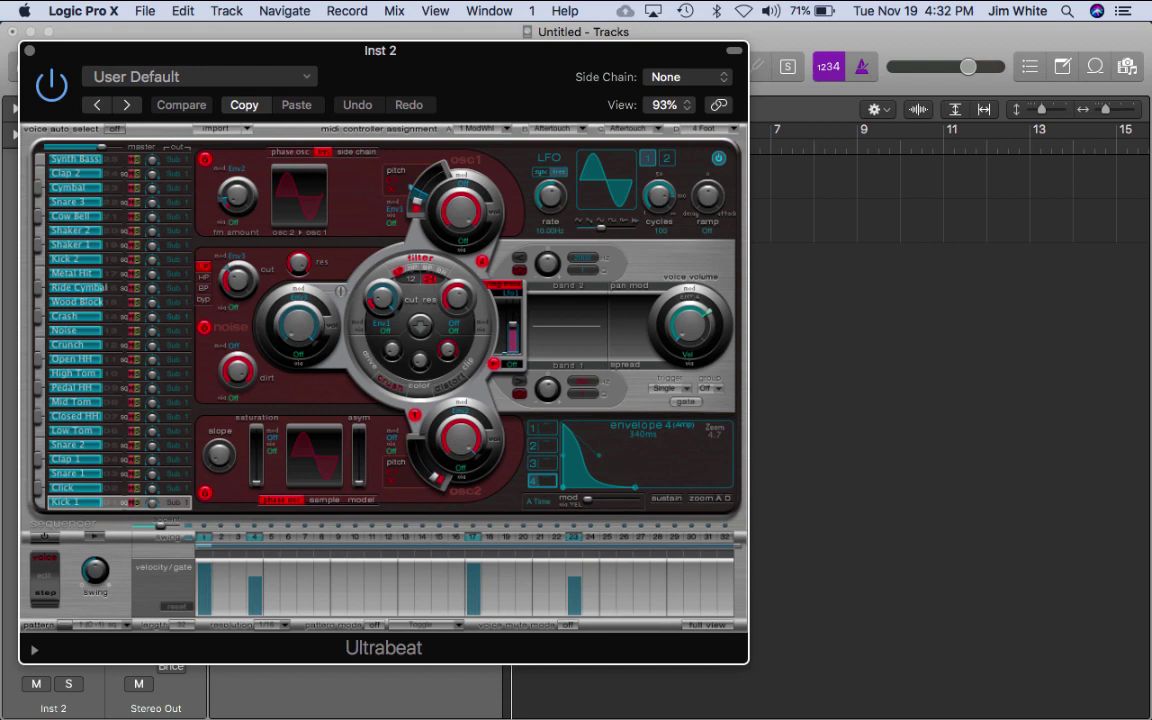
Step: Show the Ultrabeat sequencer in full view and select the empty pattern 10 (A -1)
left_click(707, 624)
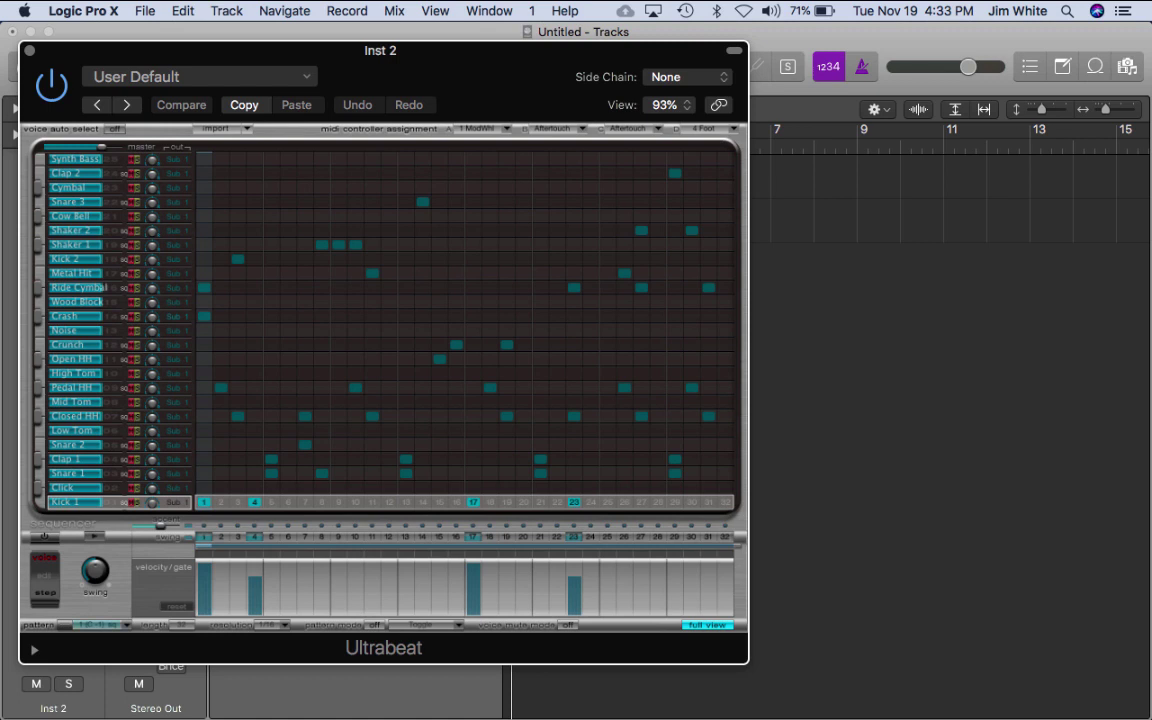
left_click(97, 624)
scroll(113, 676, "down", 5)
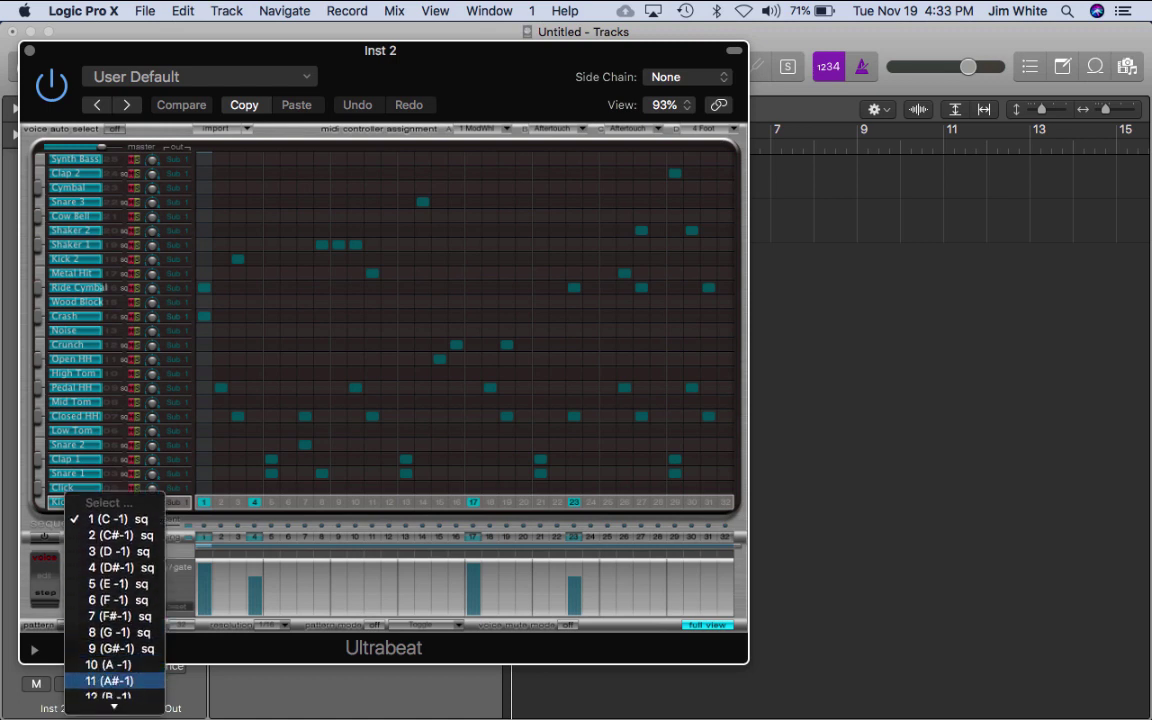
left_click(108, 664)
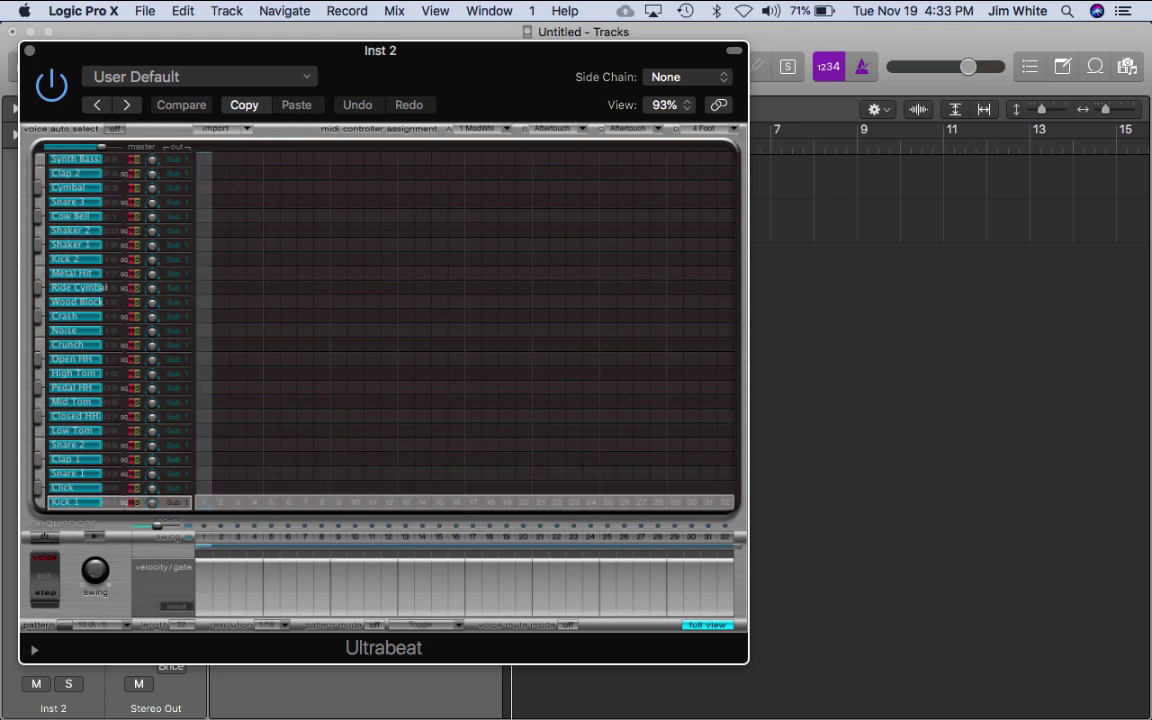
Step: Program Kick 1 hits on steps 1, 5, 9, 13, 17, 21, 25 and 29, and preview the pattern with the sequencer on
left_click(204, 502)
left_click(271, 502)
left_click(338, 502)
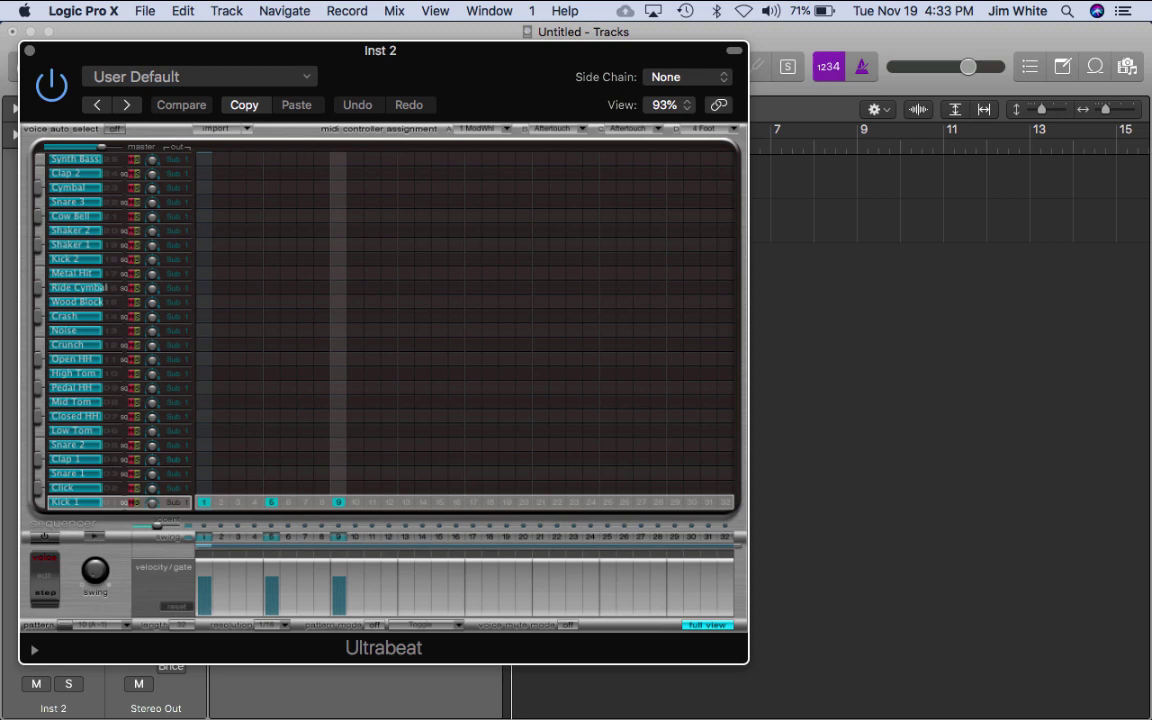
left_click(405, 537)
left_click(472, 537)
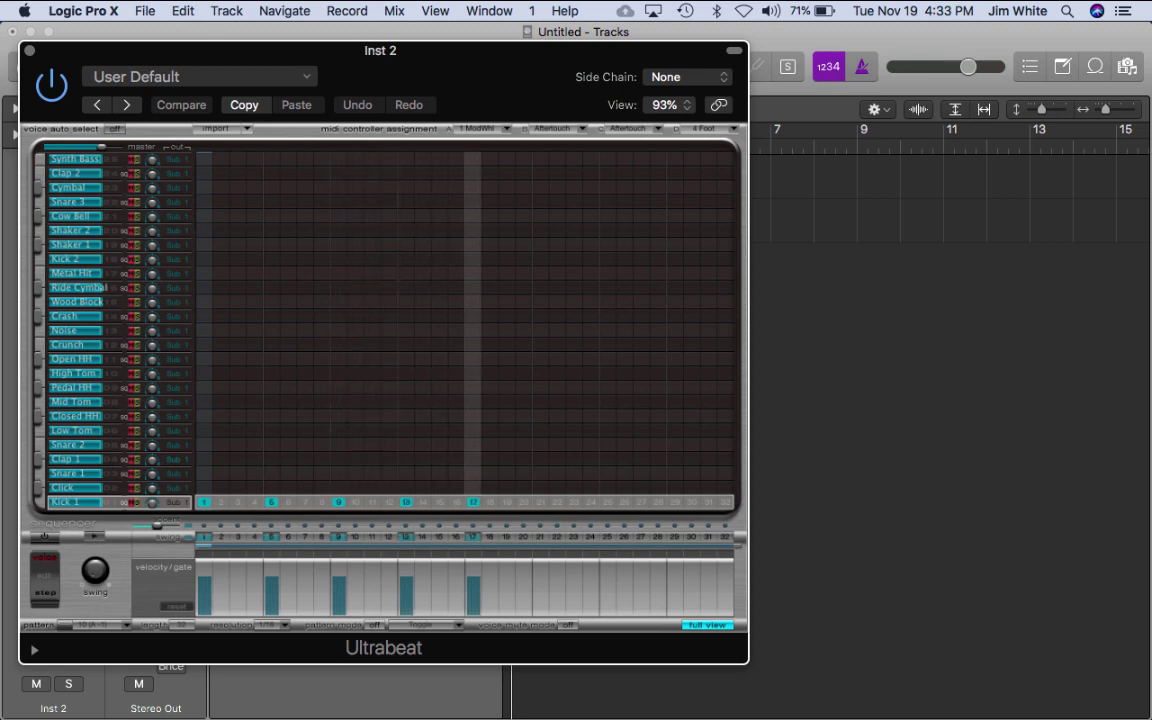
left_click(539, 537)
left_click(606, 537)
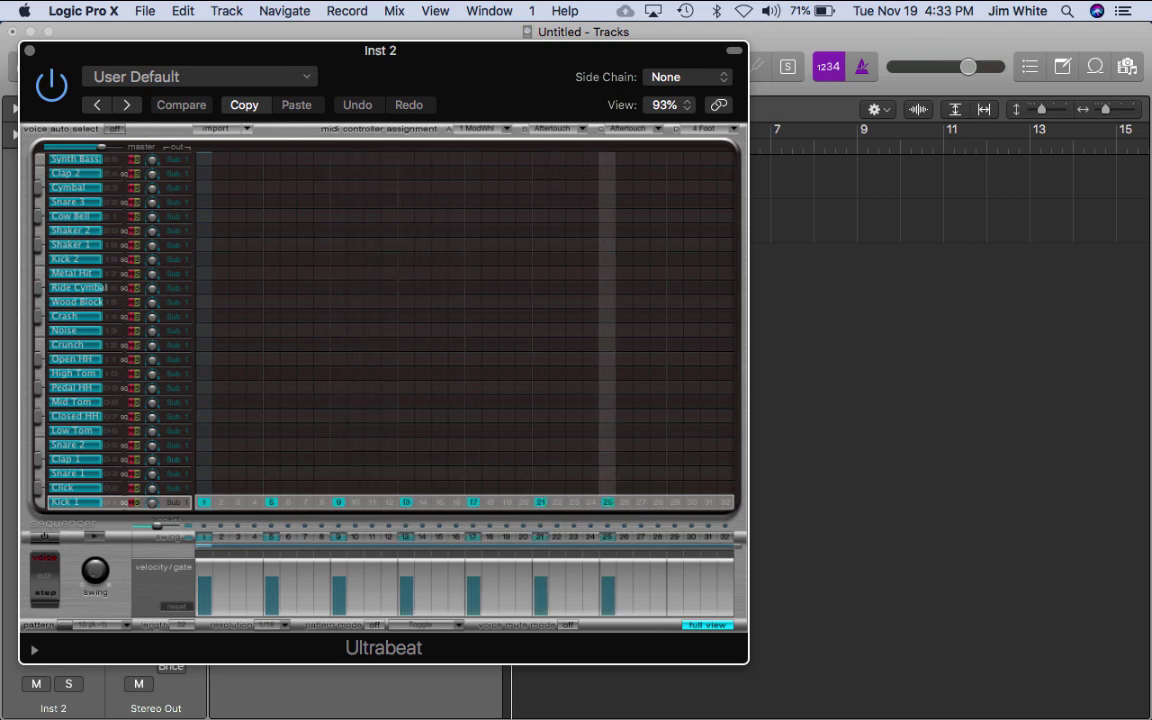
left_click(674, 537)
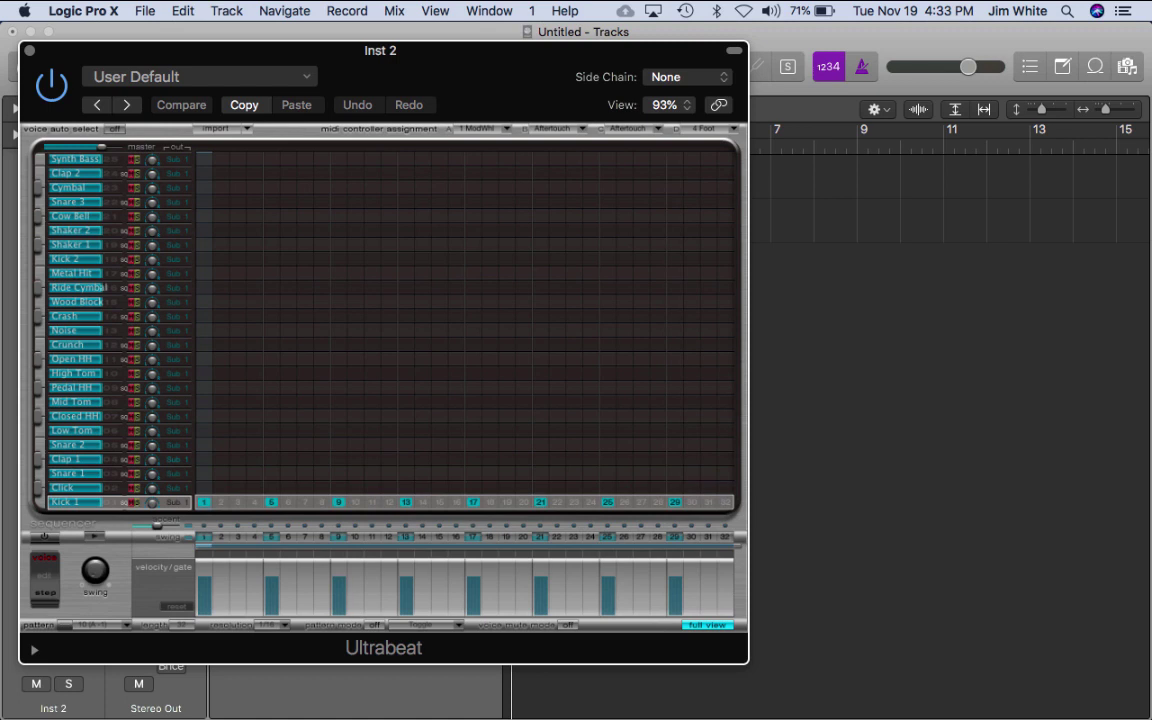
left_click(44, 537)
key("space")
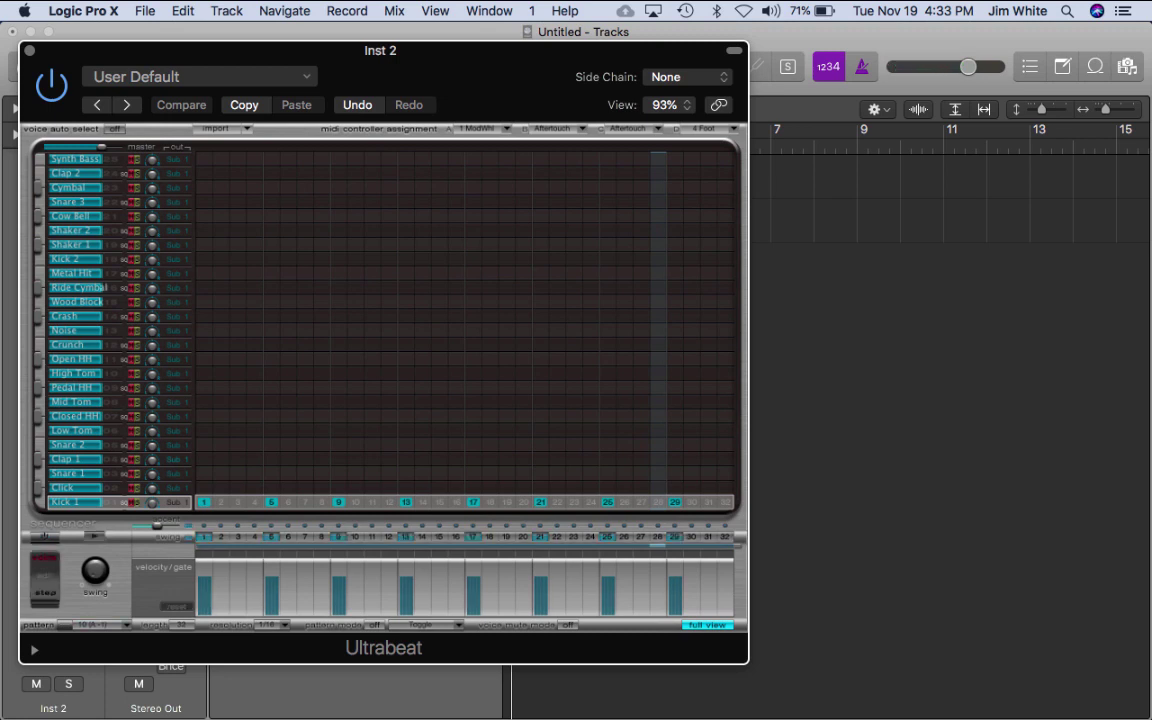
Step: Place the Ultrabeat pattern as a region at bar 1 of track 2 and set the cycle range from bar 1 to bar 3
left_click_drag(64, 624, 778, 224)
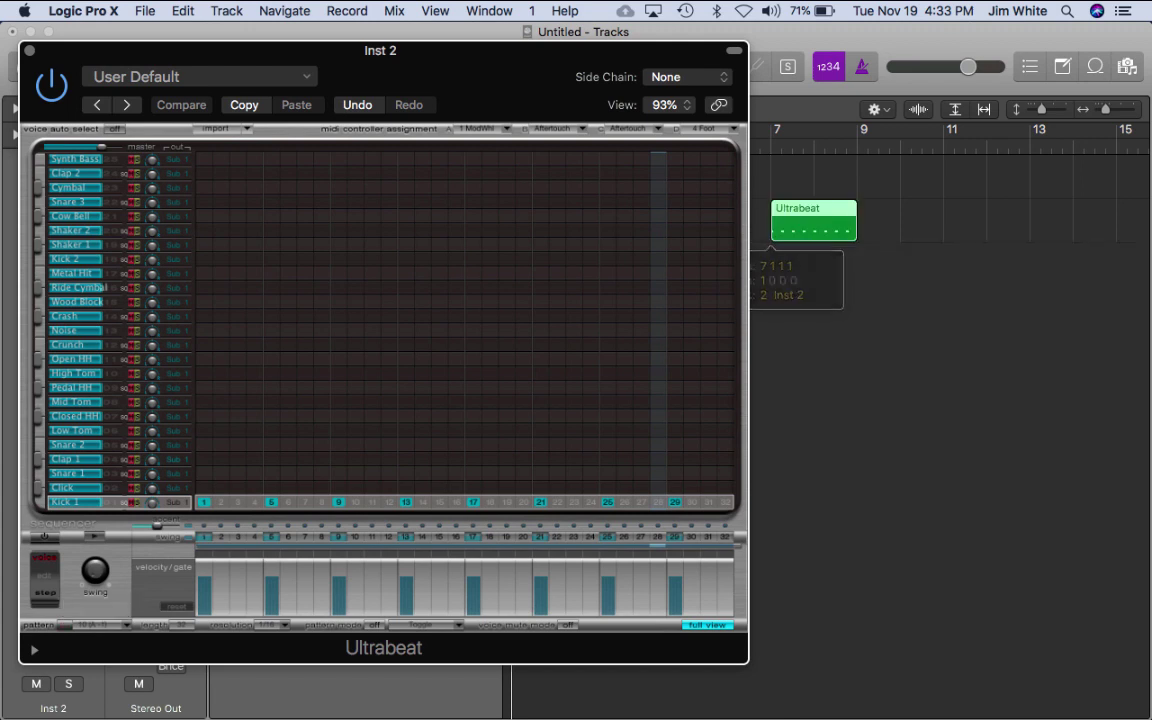
left_click(29, 50)
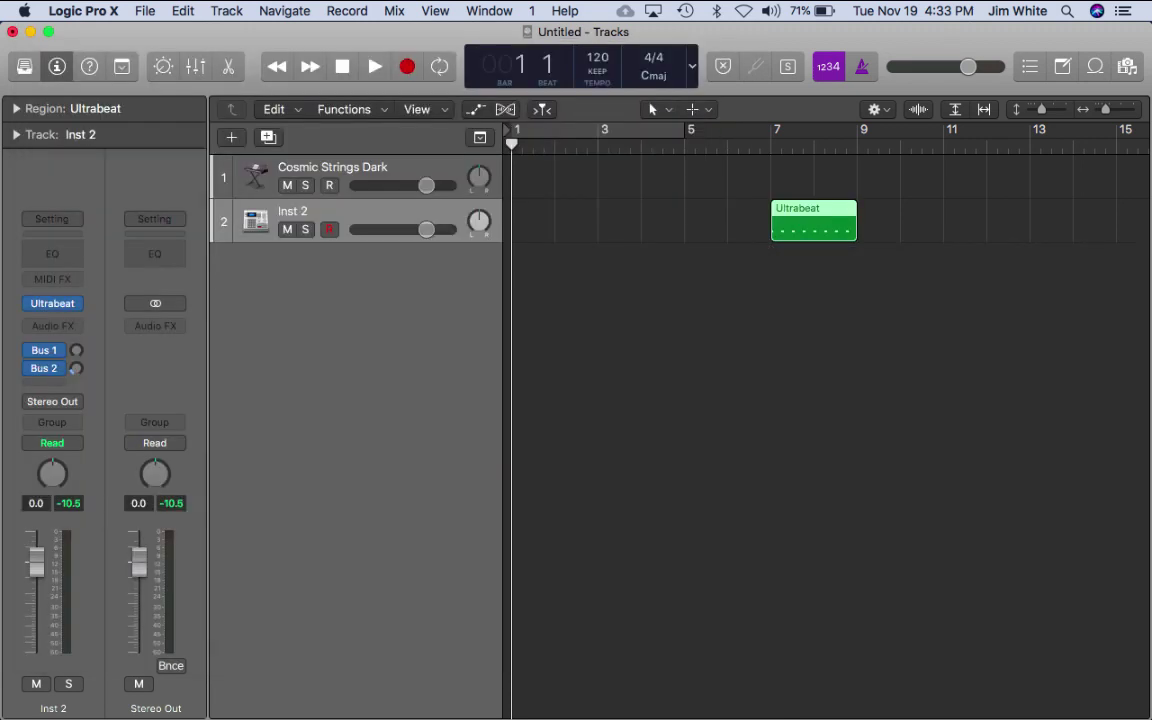
left_click_drag(799, 222, 541, 225)
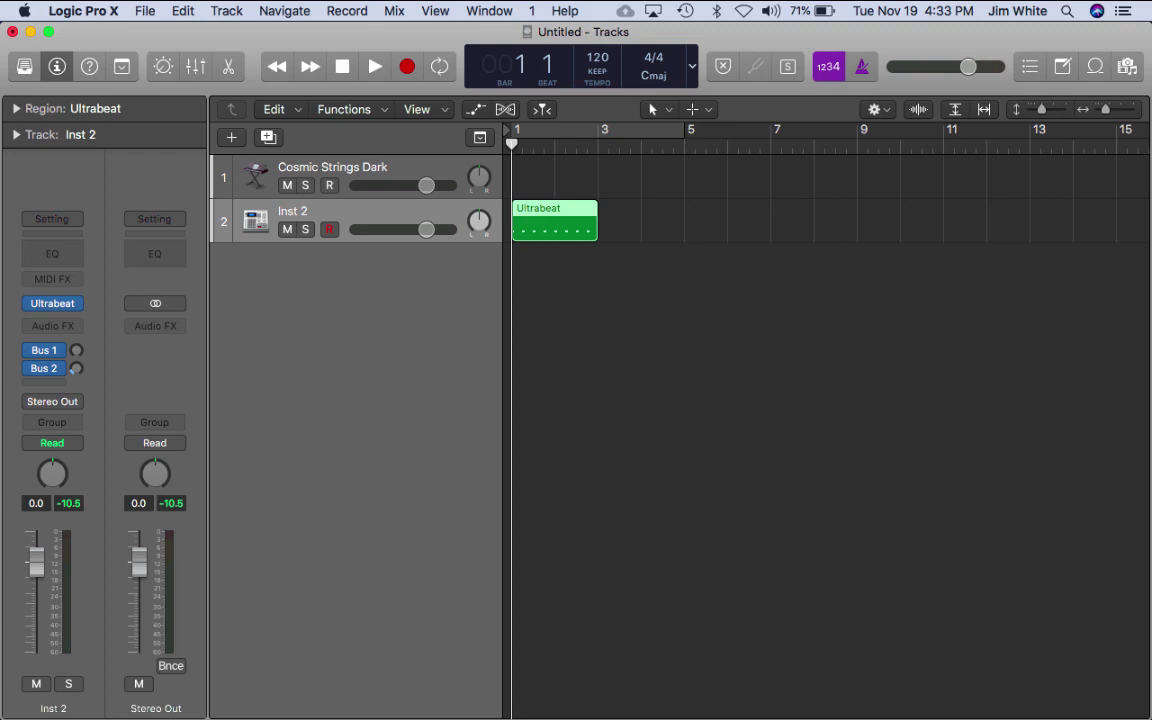
key("c")
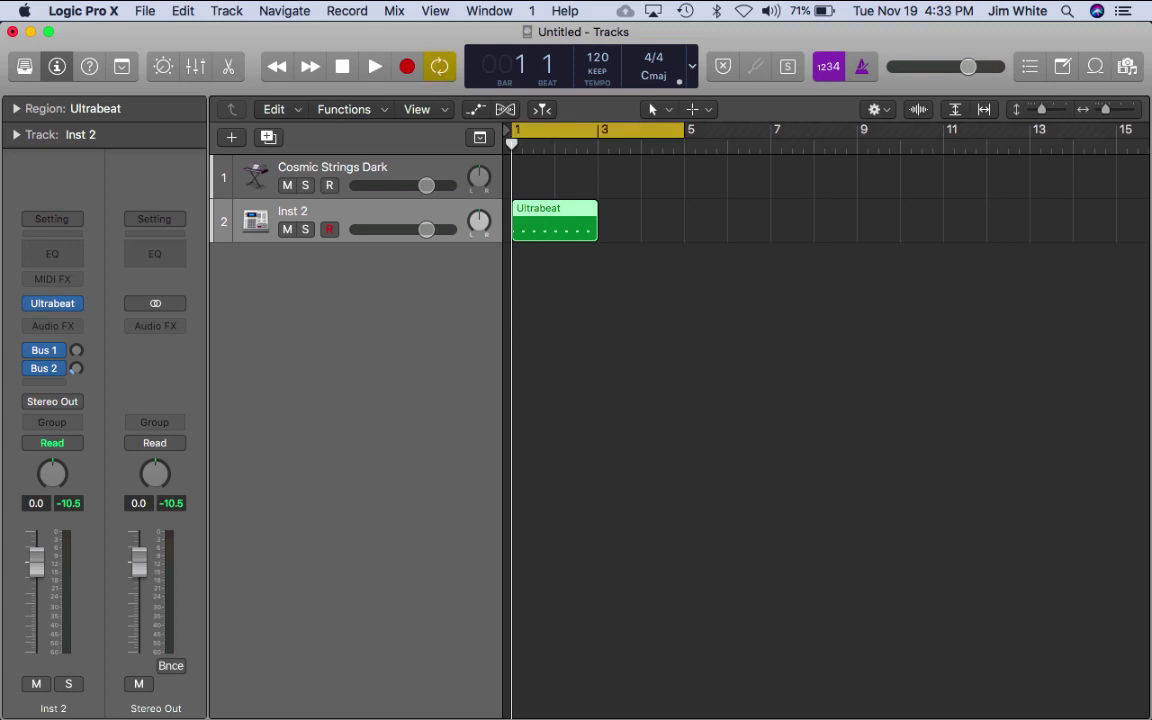
left_click_drag(686, 134, 599, 134)
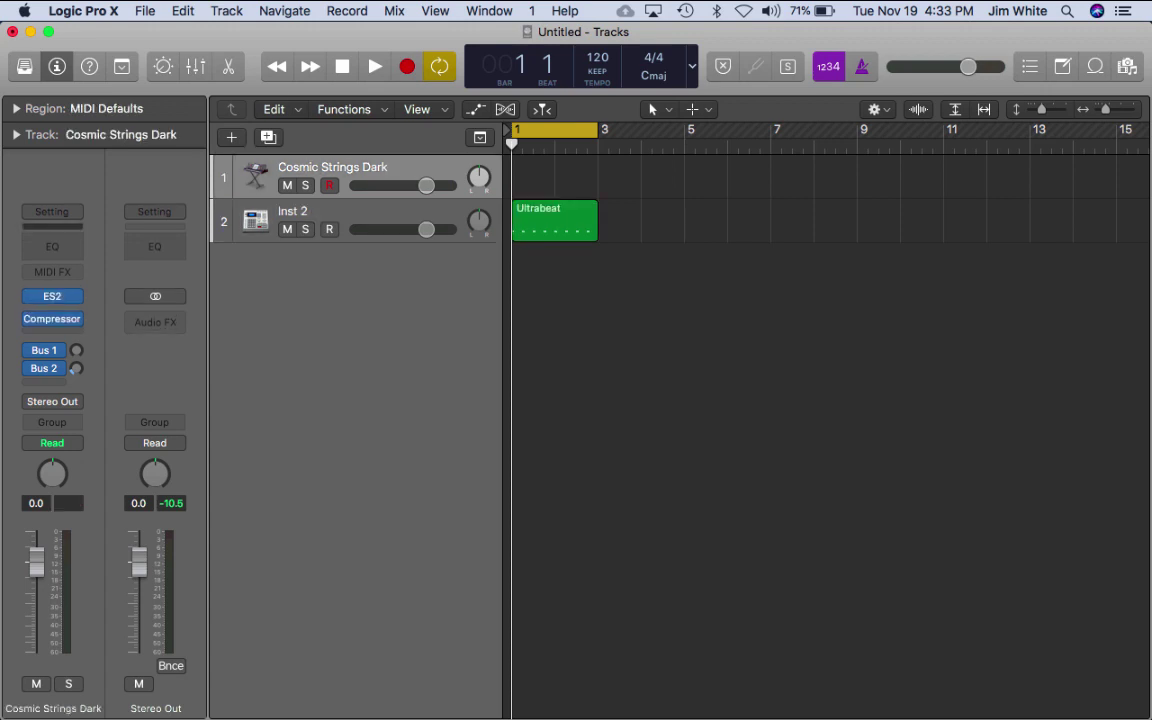
Step: Open the Piano Roll for the Cosmic Strings Dark track, enlarge the editor and show the C1 to C2 note range
left_click(228, 66)
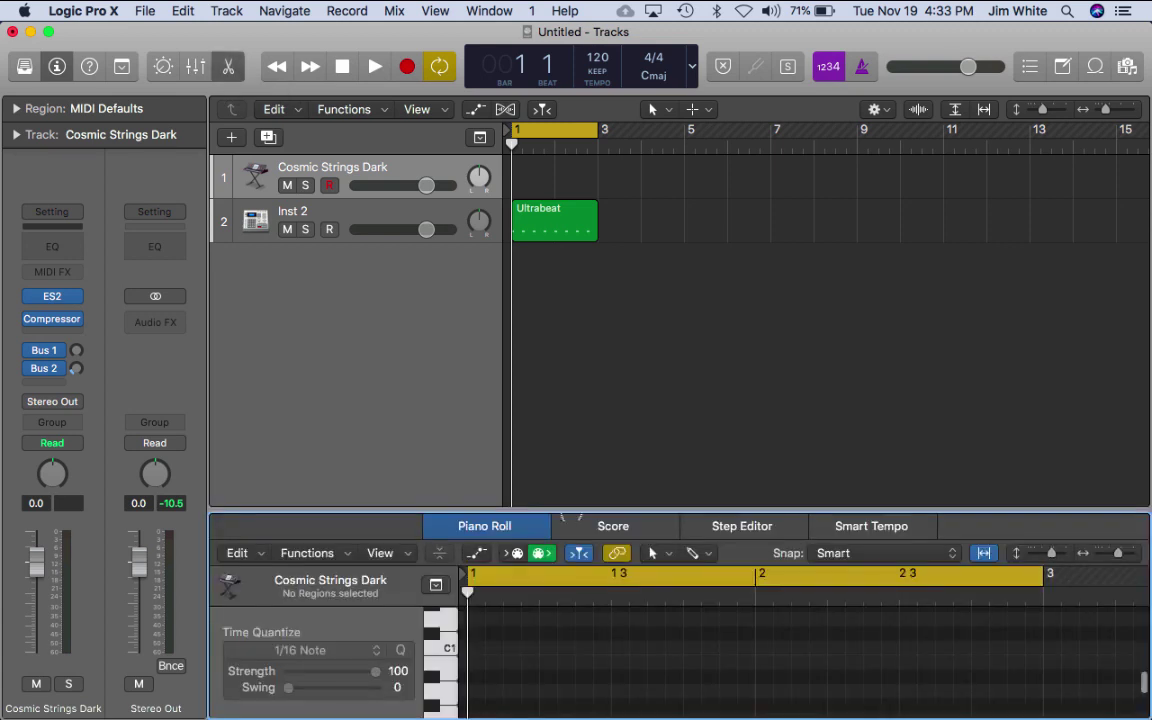
left_click_drag(585, 517, 585, 265)
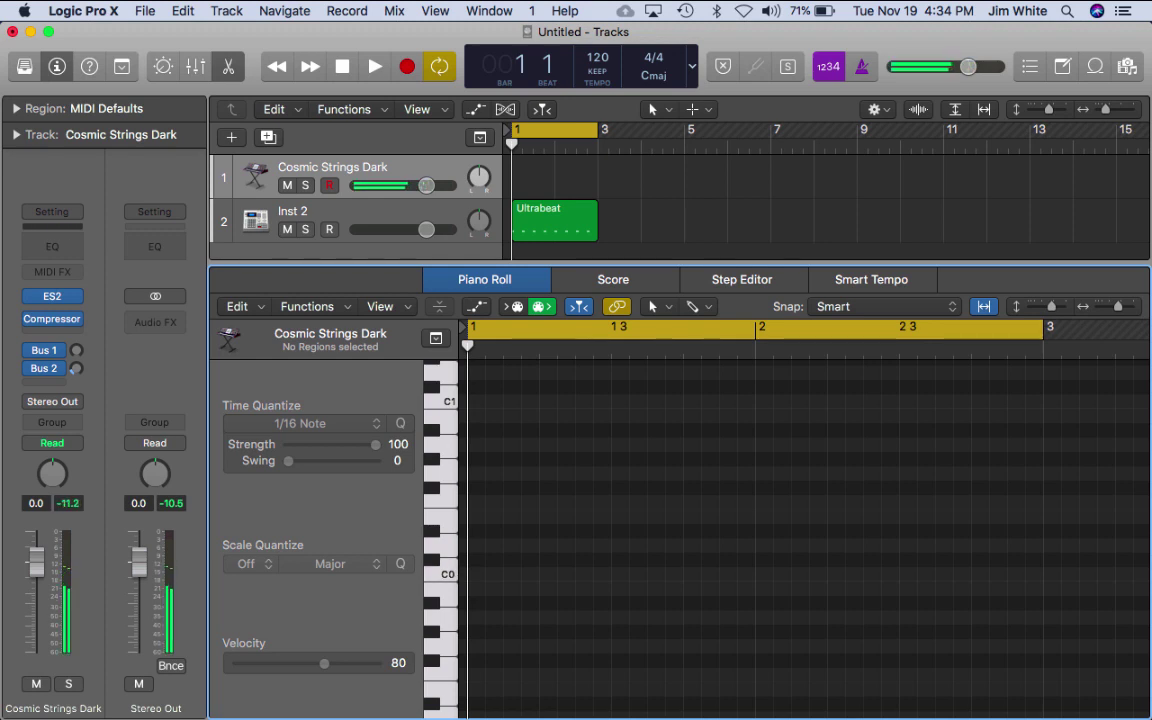
scroll(800, 530, "up", 5)
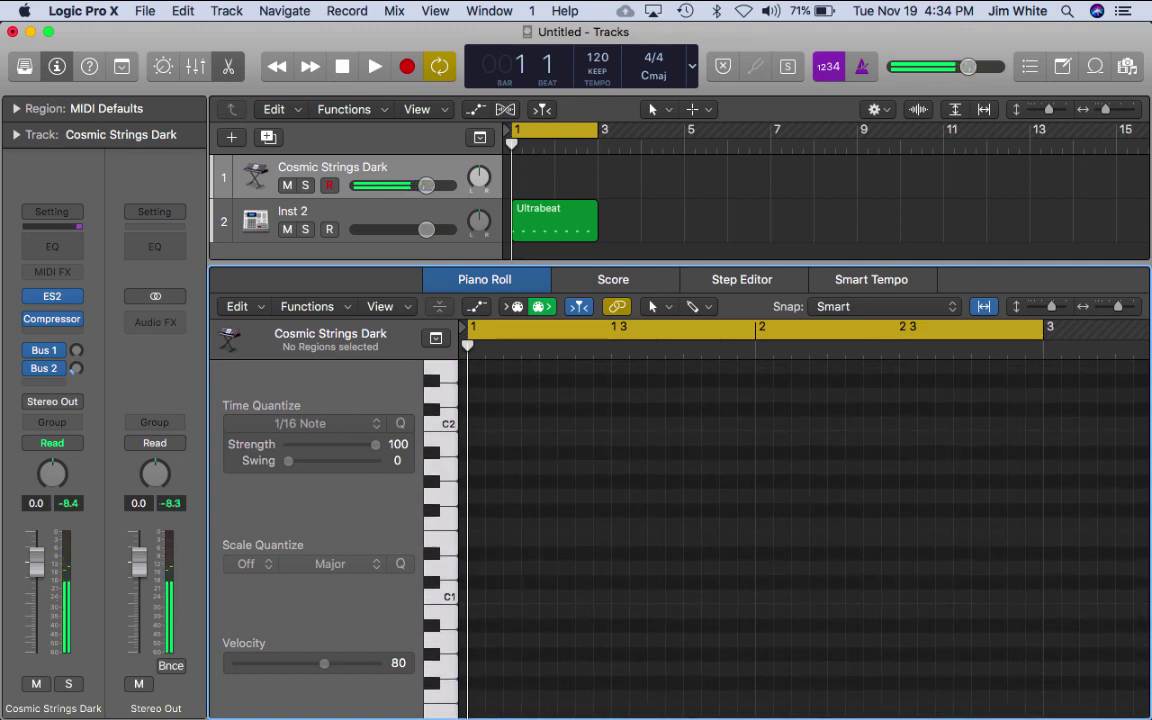
Step: Draw a C2 note at bar 1 of the Cosmic Strings Dark track and end it at bar 3
scroll(800, 530, "up", 3)
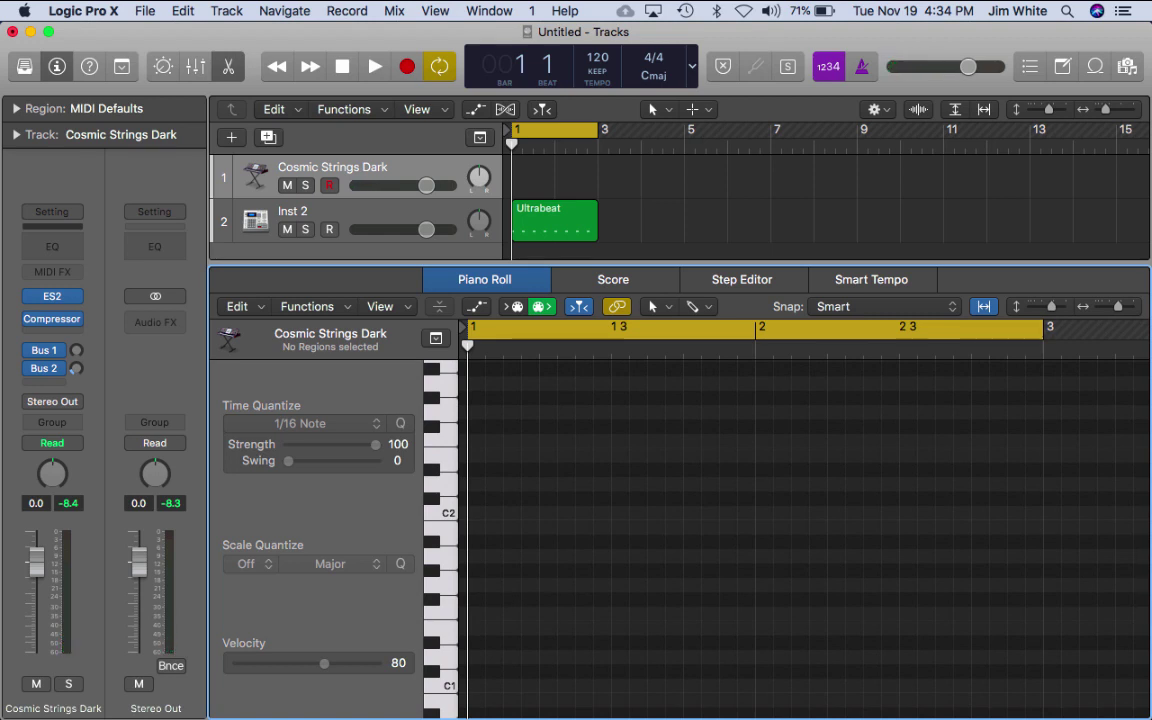
left_click(565, 513)
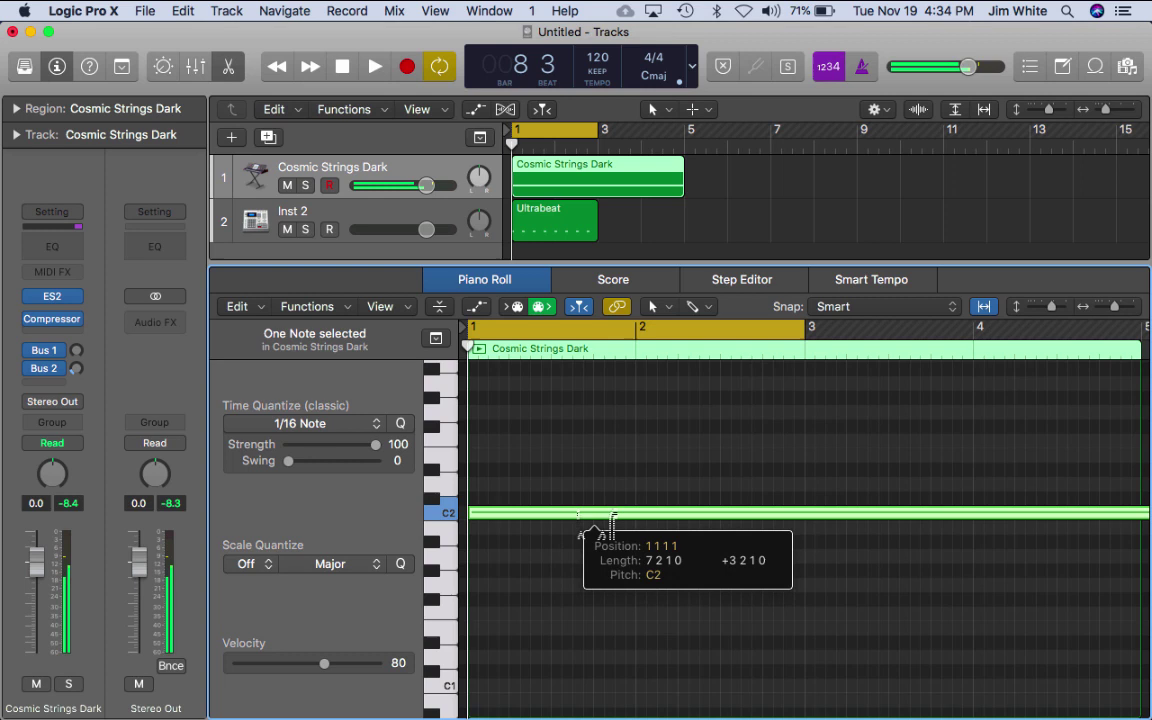
scroll(800, 510, "right", 10)
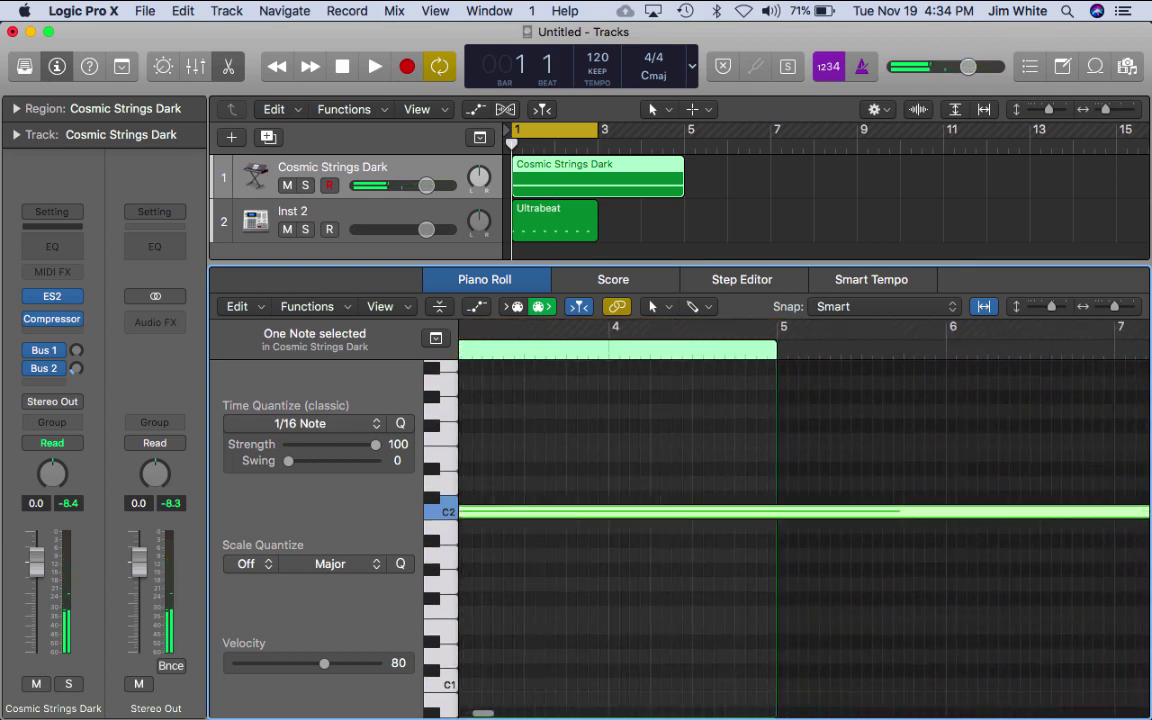
scroll(800, 510, "right", 4)
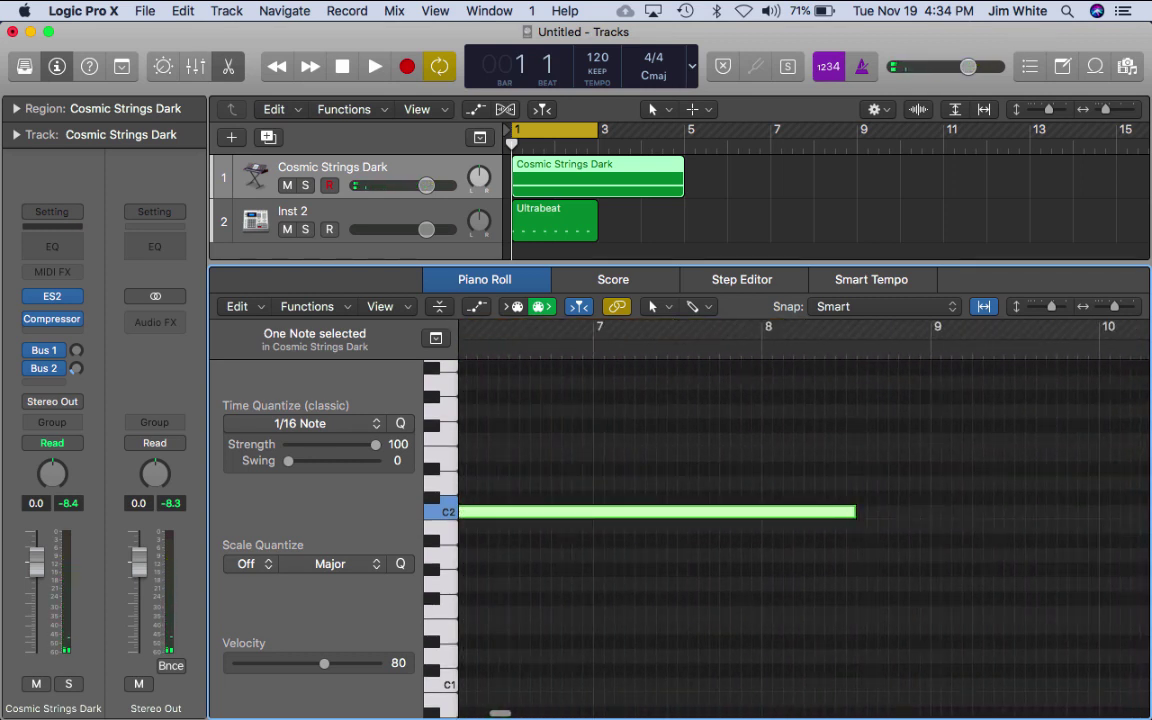
left_click_drag(855, 512, 762, 512)
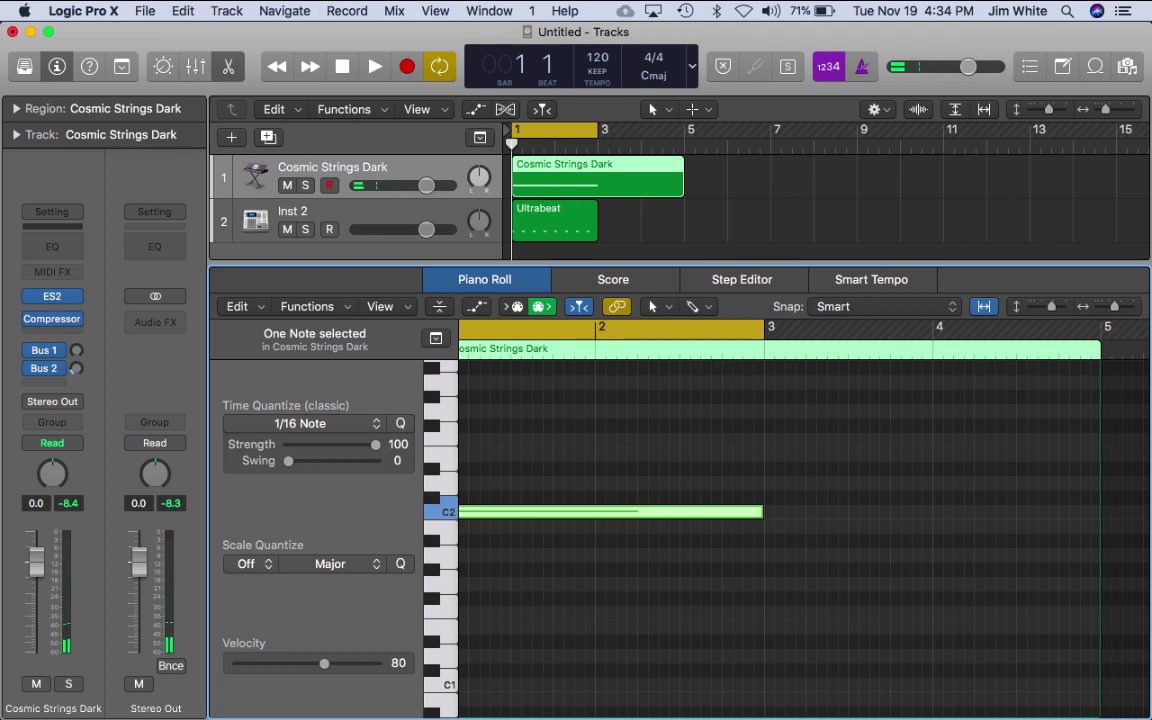
Step: Lower the Cosmic Strings Dark volume to -5.7 dB, raise Inst 2 slightly, and play the cycle to check the balance
left_click_drag(426, 185, 402, 185)
left_click_drag(426, 229, 431, 229)
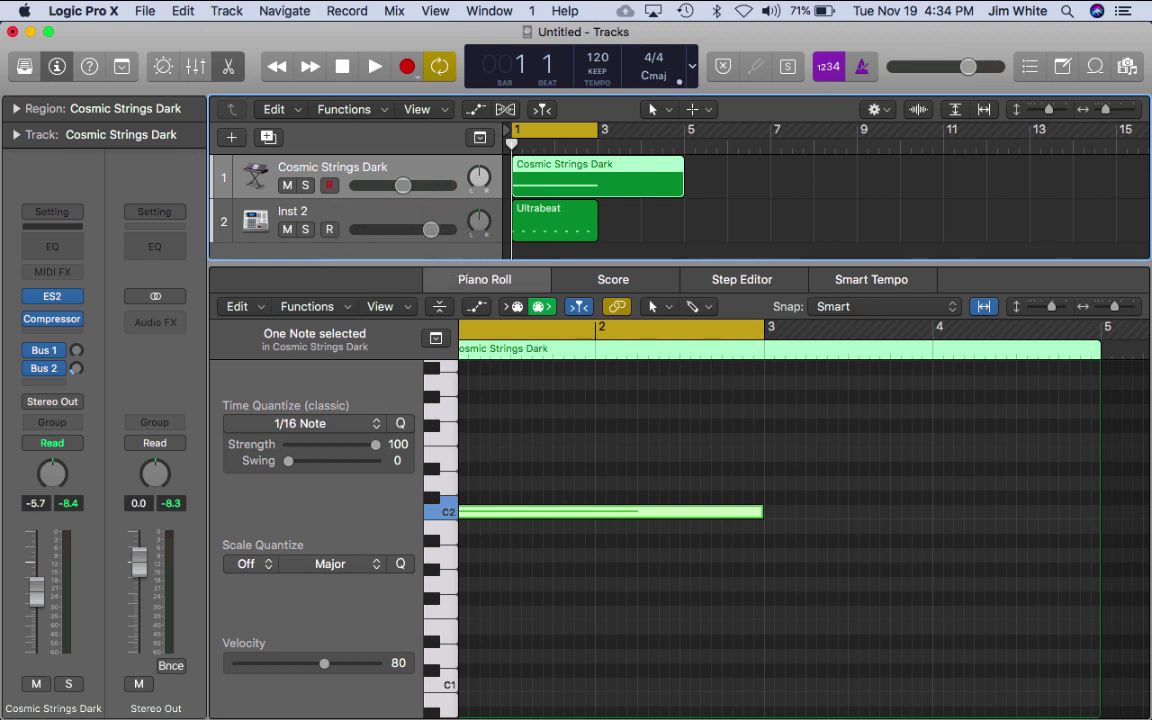
key("space")
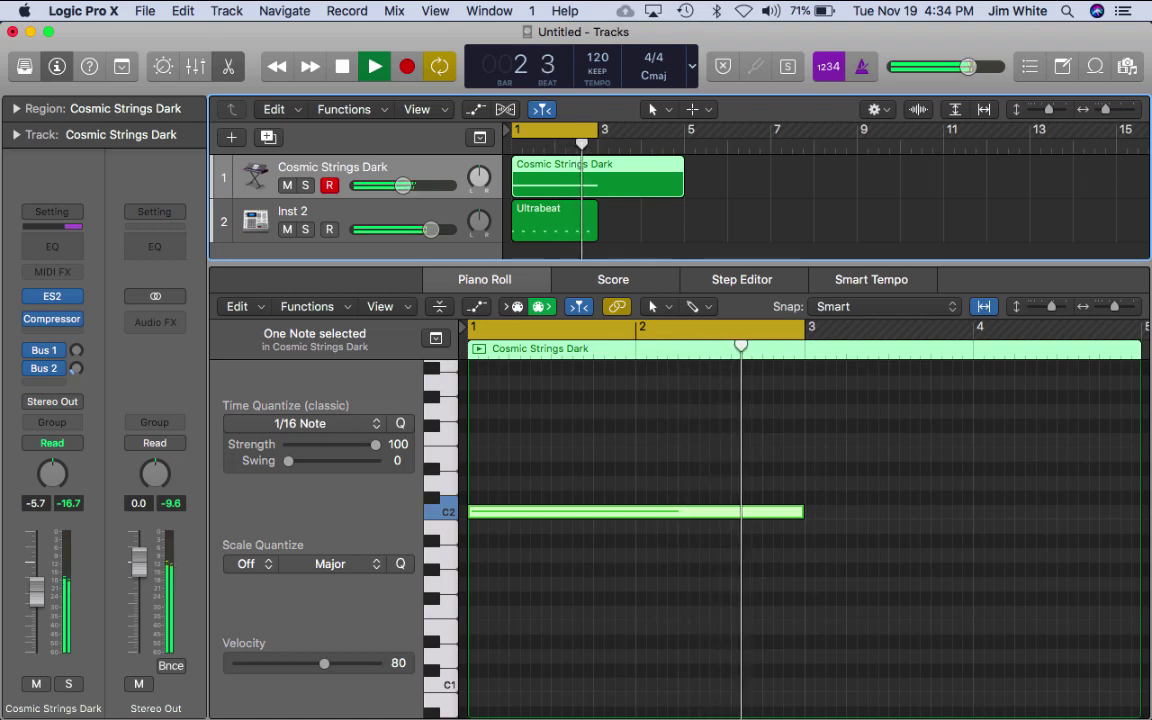
key("space")
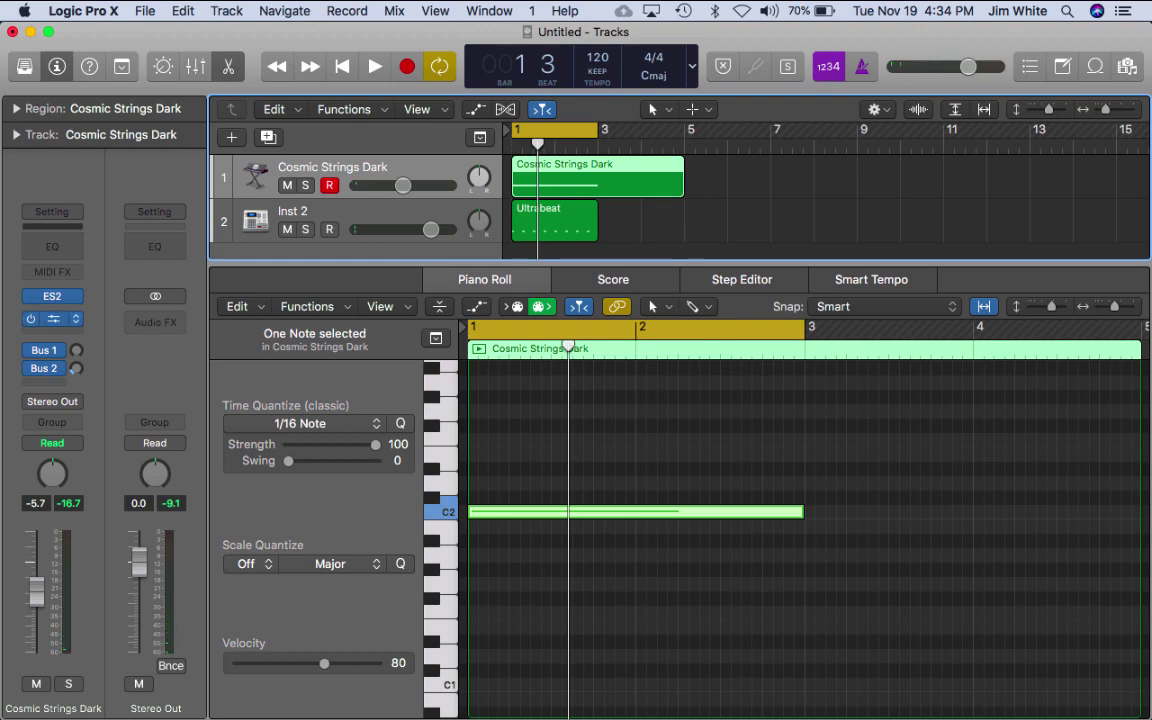
Step: Show the side chain settings of the Cosmic Strings Dark compressor and set its side chain source to Inst 2
left_click(51, 319)
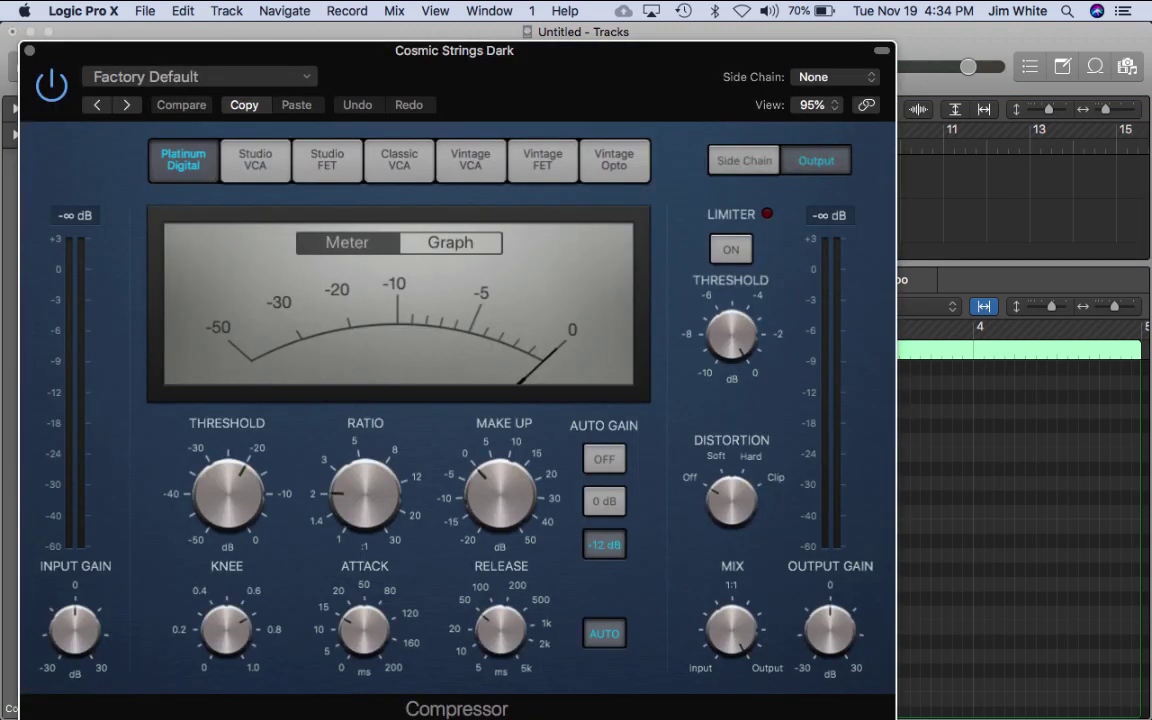
left_click(743, 160)
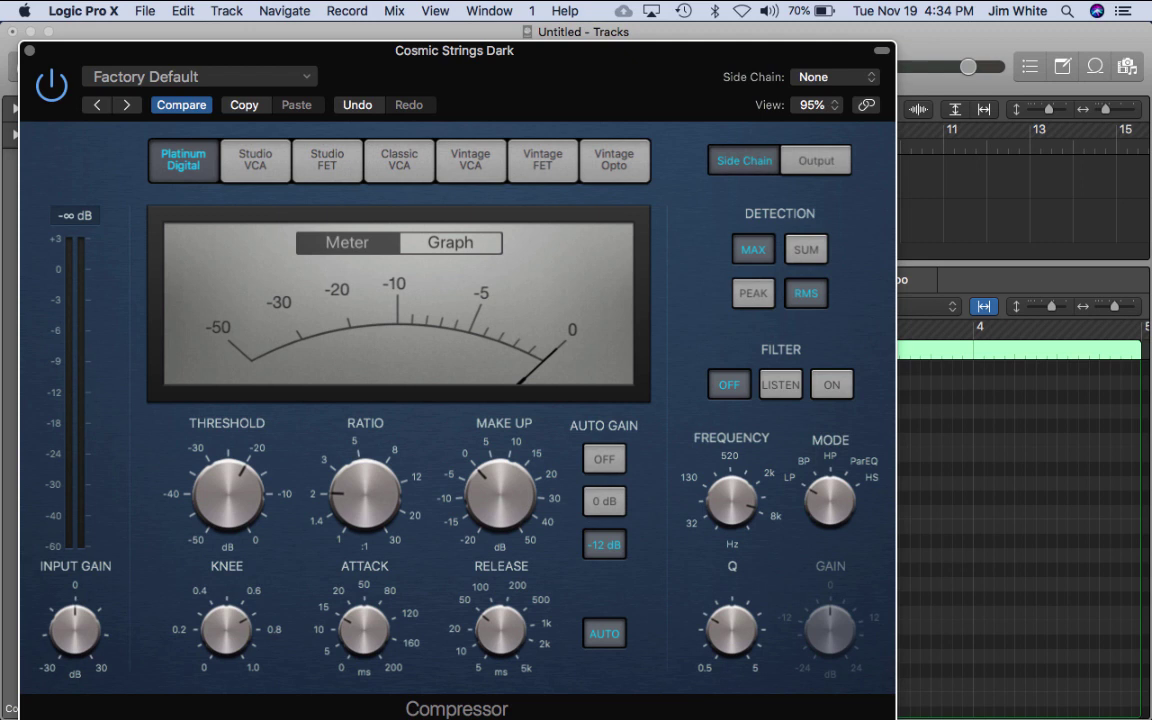
left_click(835, 77)
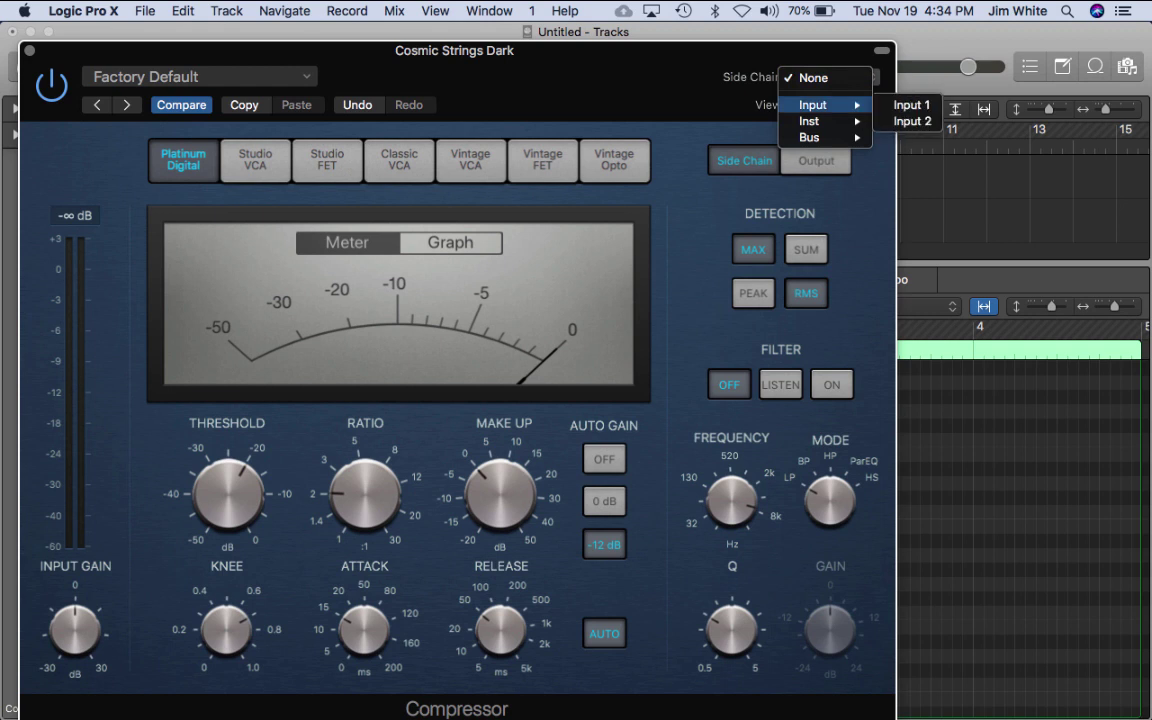
mouse_move(822, 121)
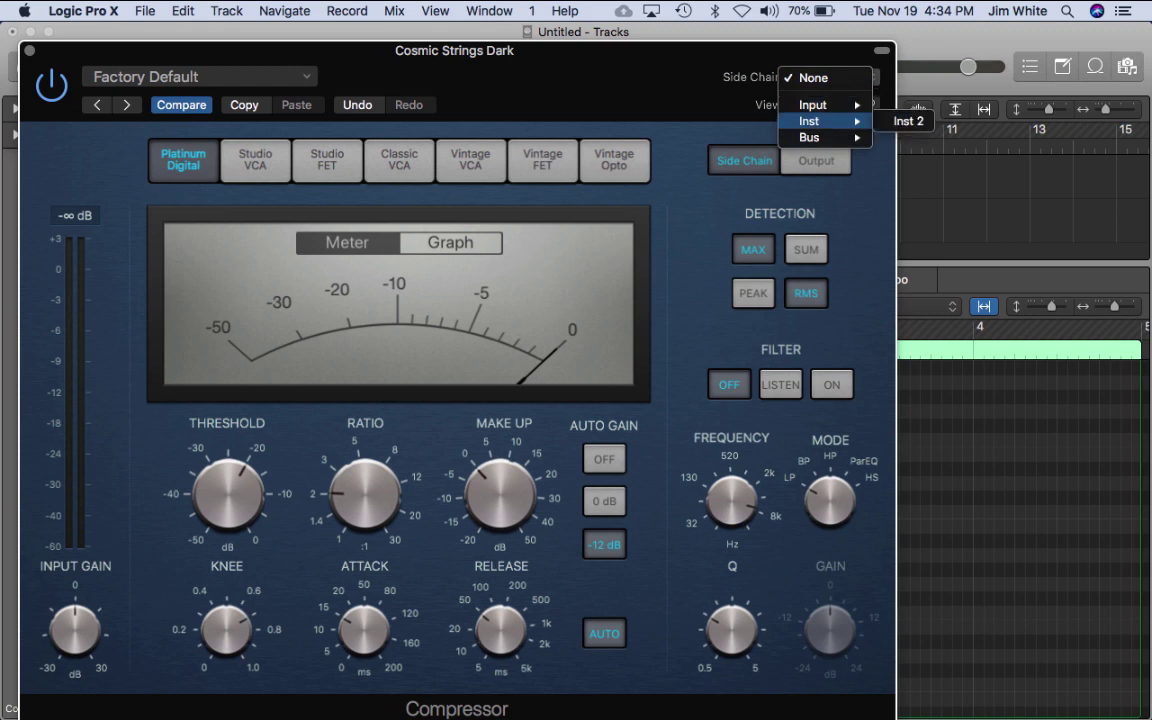
left_click(908, 121)
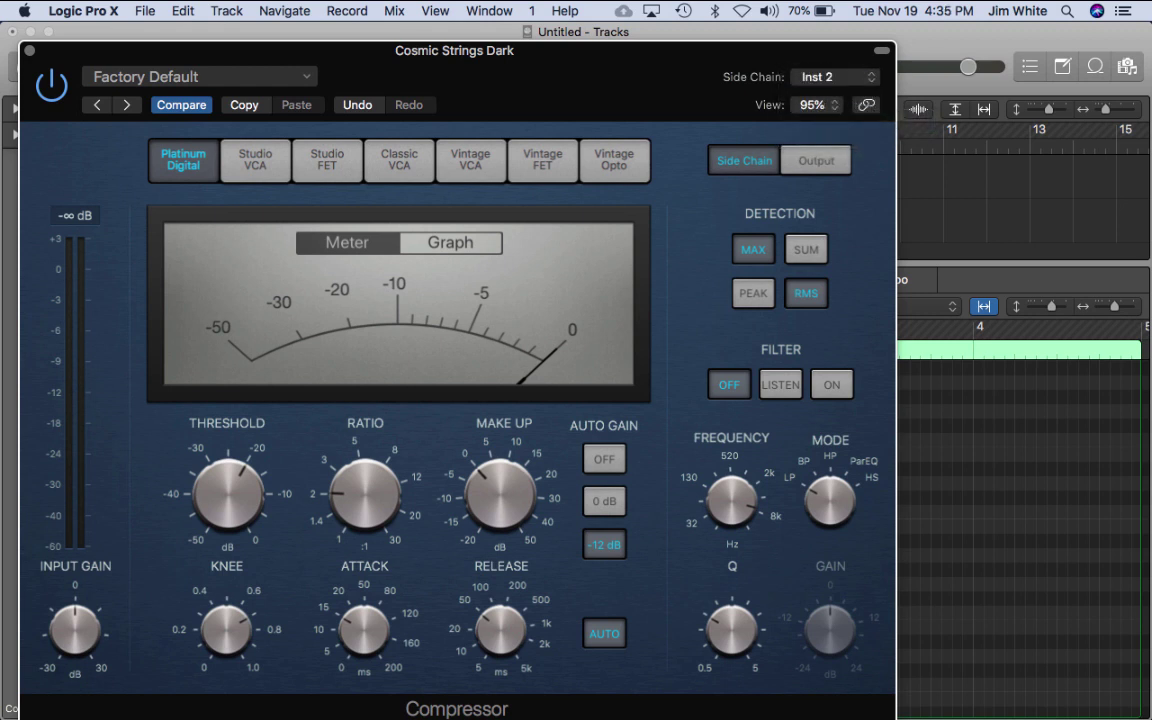
Step: Lower the compressor's threshold, raise its ratio, and close the plug-in window
mouse_move(228, 494)
left_click_drag(228, 494, 228, 535)
mouse_move(365, 494)
left_click_drag(365, 494, 365, 462)
key("super+w")
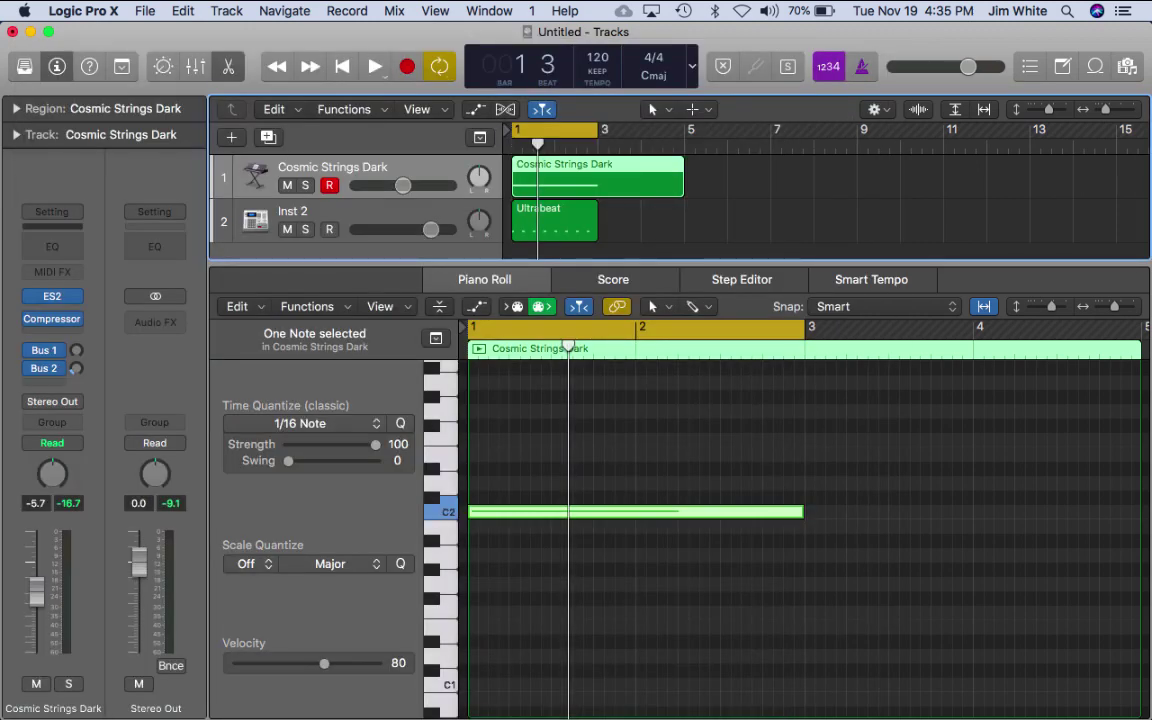
Step: During playback from bar 1, lower the Cosmic Strings Dark volume to -17.6 dB and toggle the compressor's bypass to compare
left_click(342, 66)
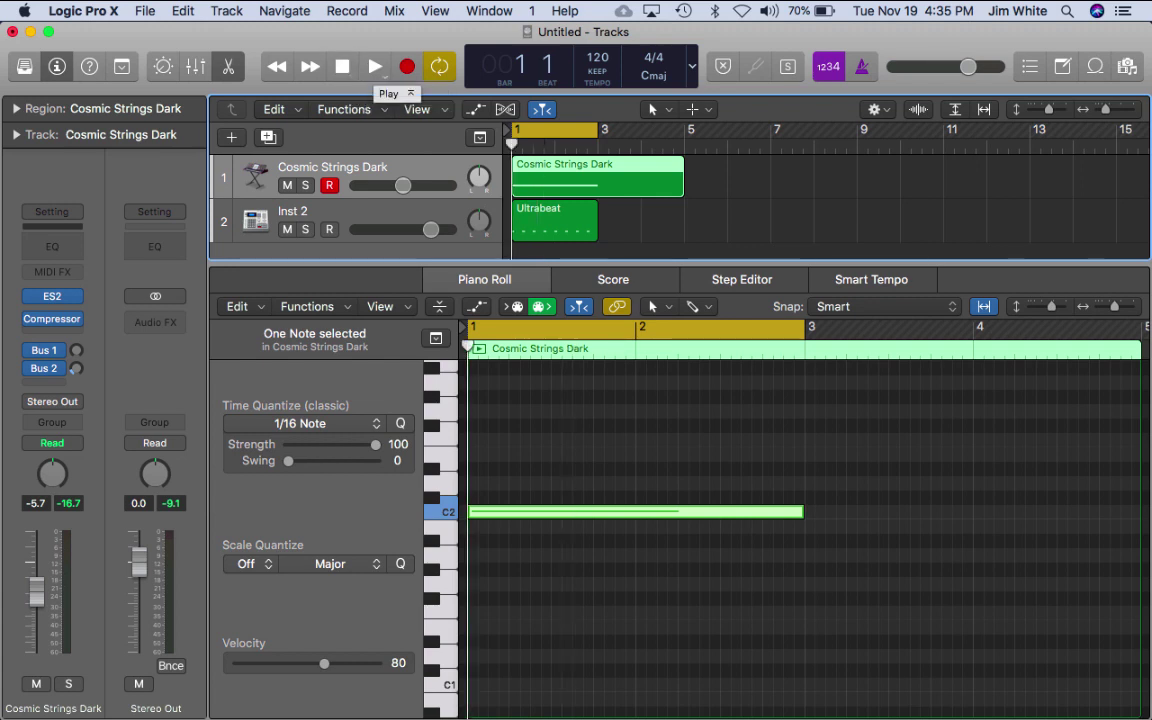
left_click(375, 66)
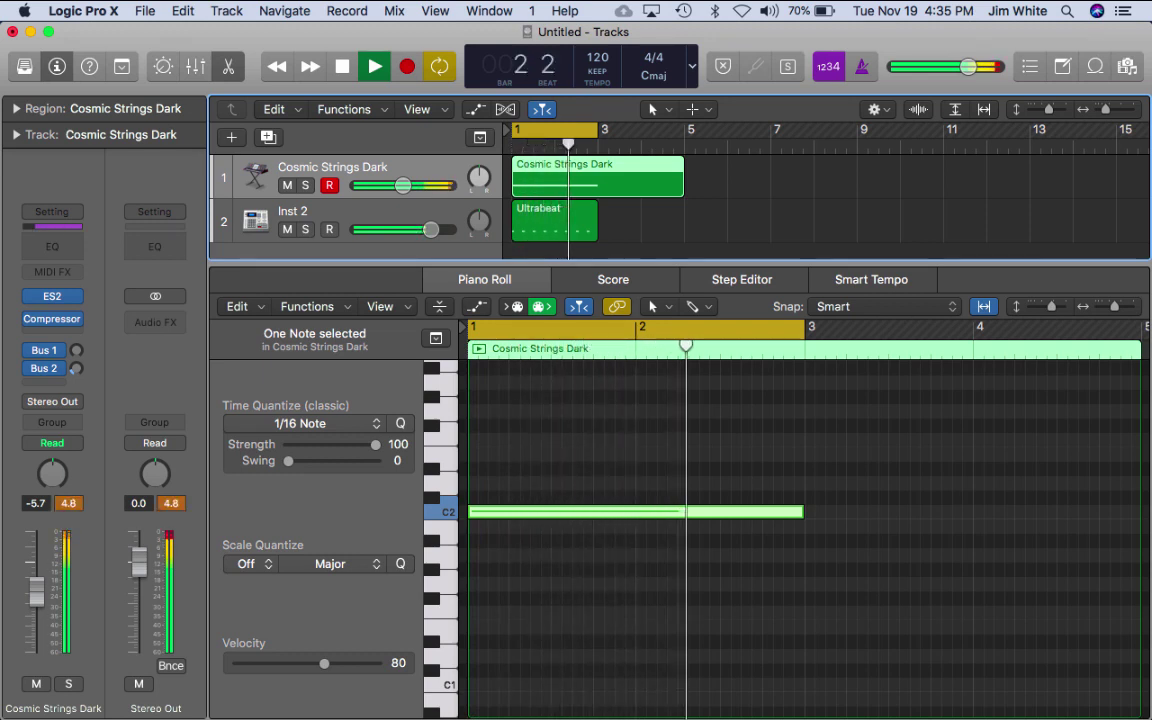
left_click_drag(403, 185, 377, 185)
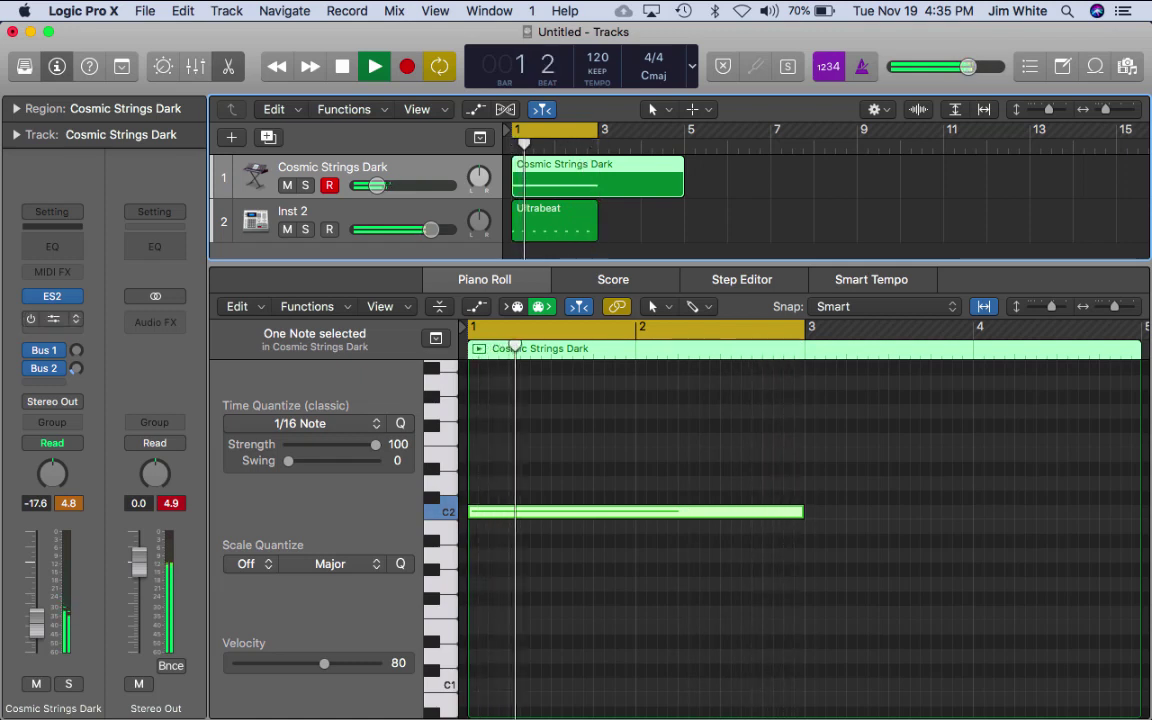
left_click(31, 318)
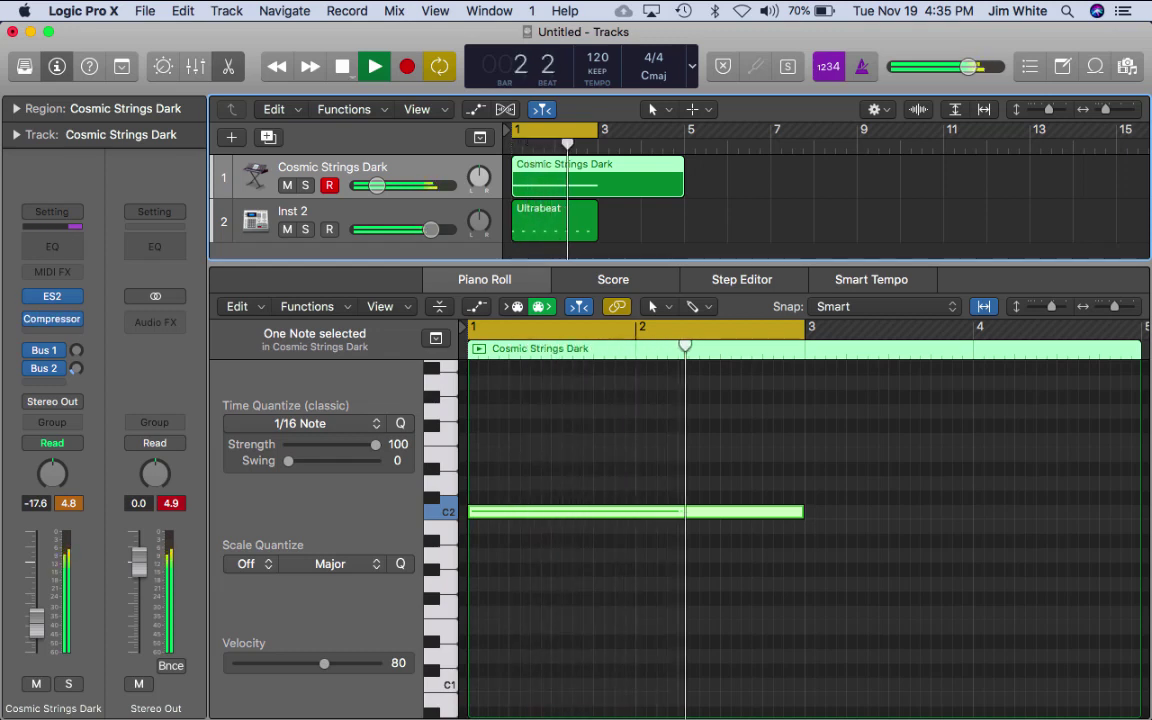
left_click(342, 66)
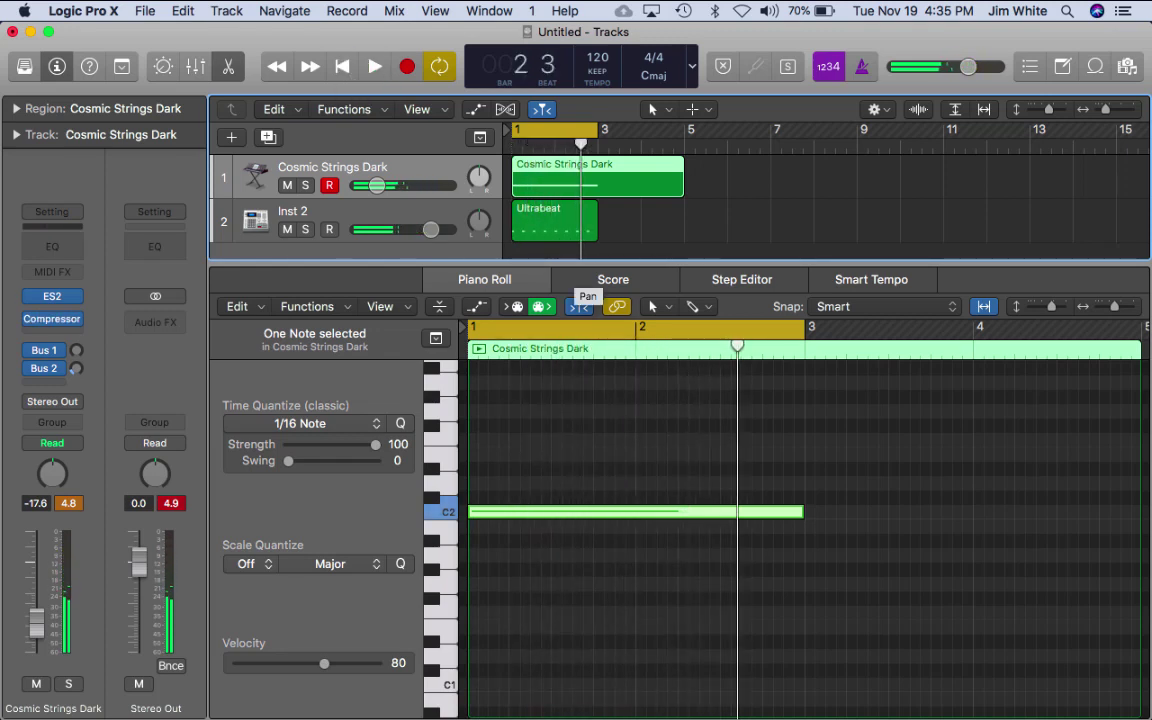
Step: Set the project tempo to 60 BPM and play the cycle to hear the side-chain effect
left_click_drag(598, 58, 598, 118)
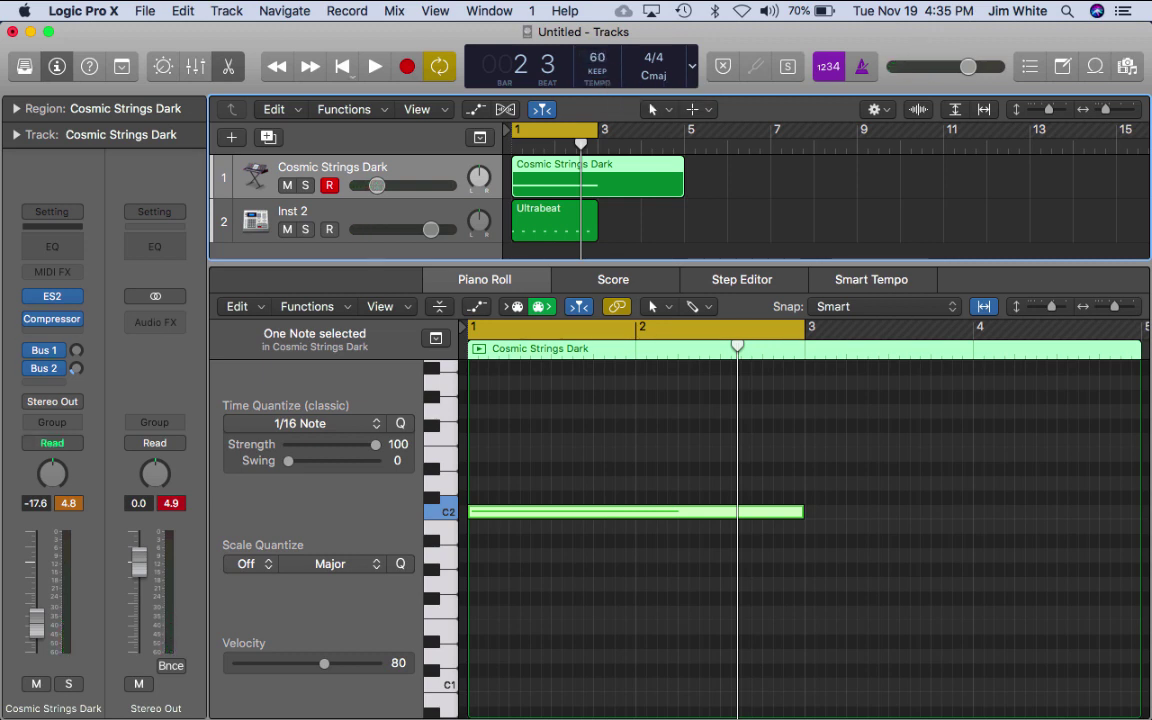
key("space")
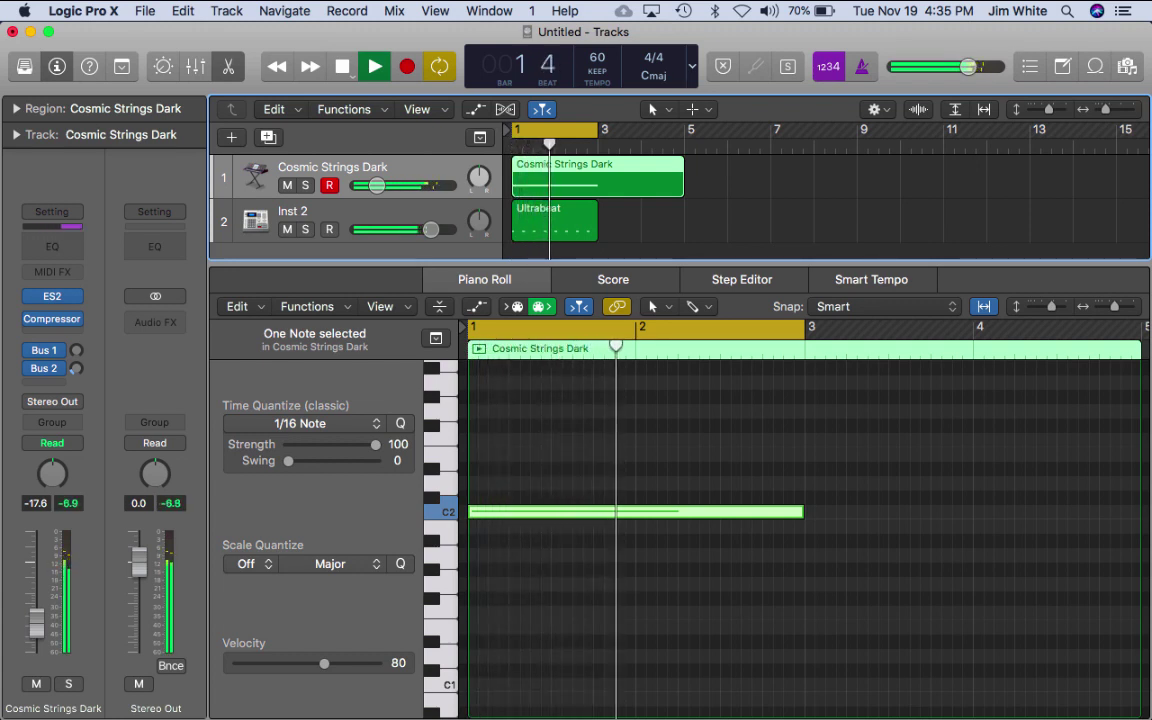
key("space")
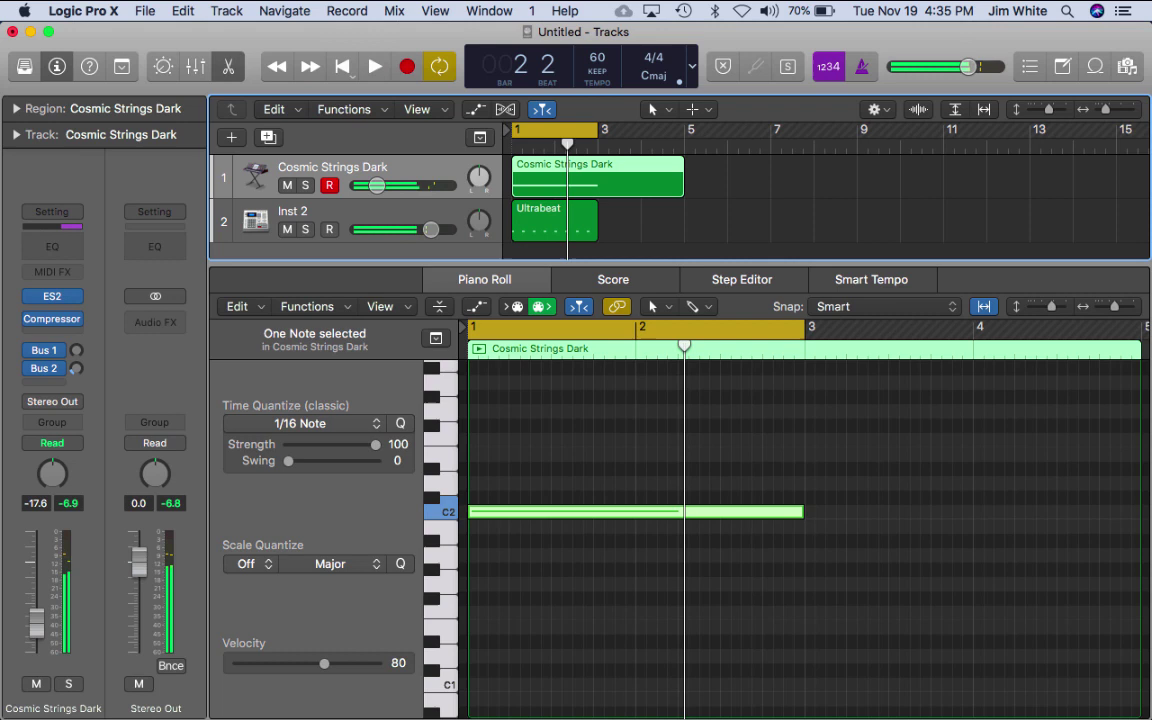